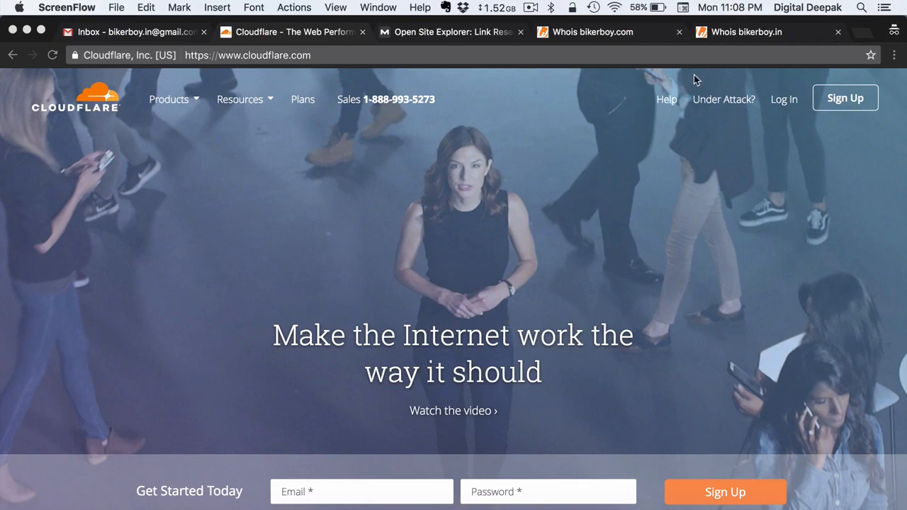
Bring up the bikerboy.in whois record showing Name.com as registrar and its name.com name servers.
click(754, 39)
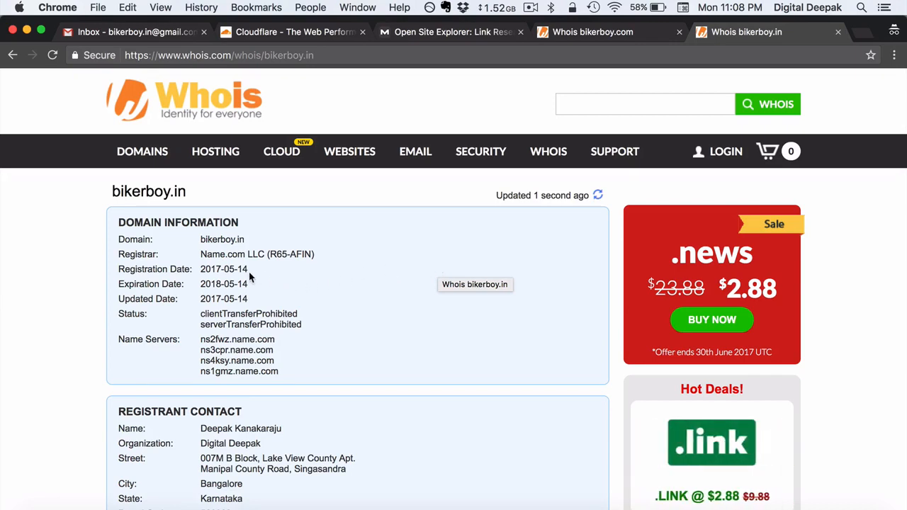
Compare bikerboy.in's registration date with bikerboy.com's 1999-05-24, then view bikerboy.com's link metrics.
drag(249, 276, 224, 271)
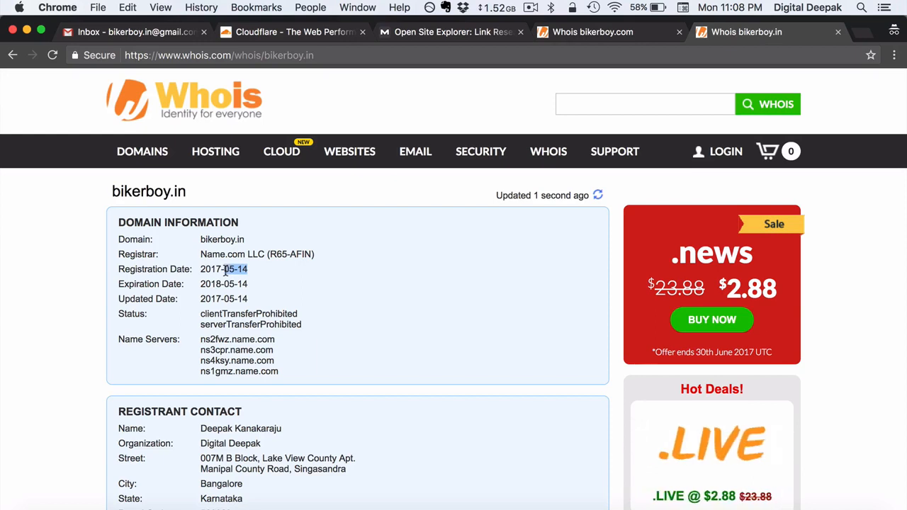
click(276, 277)
click(592, 29)
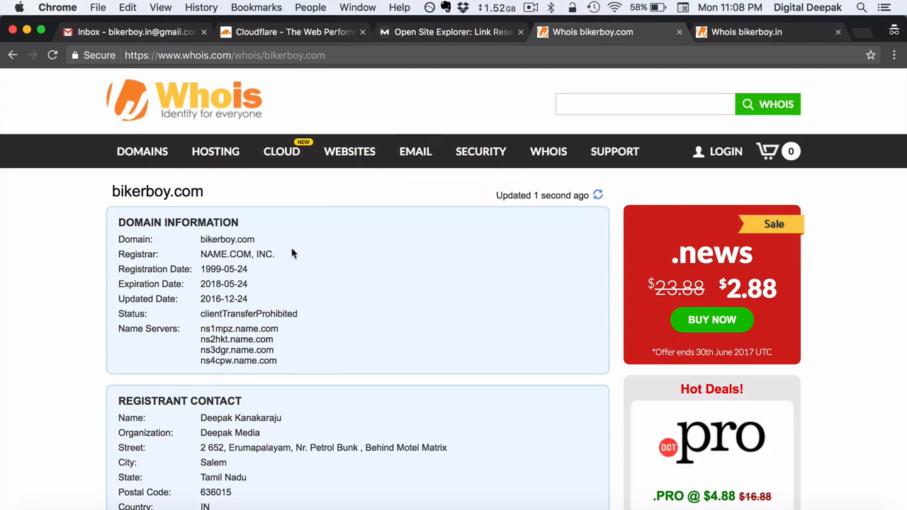
drag(249, 270, 203, 270)
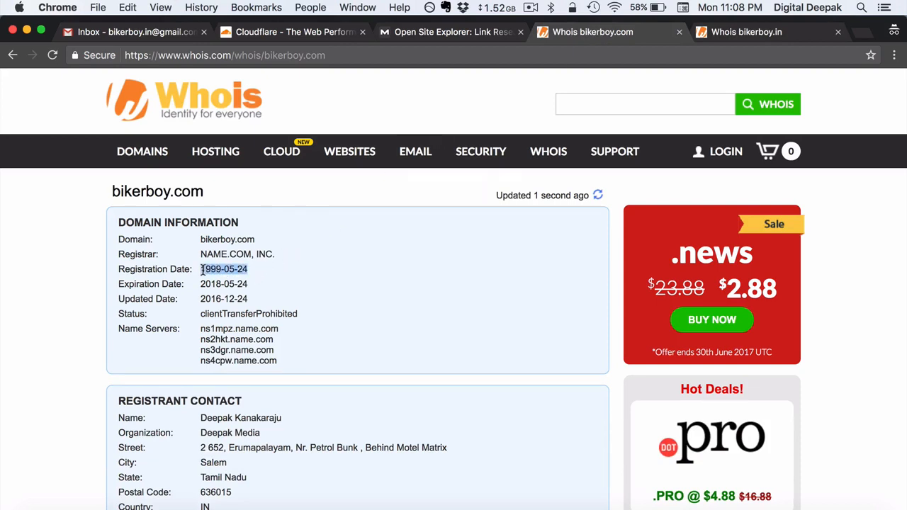
click(263, 275)
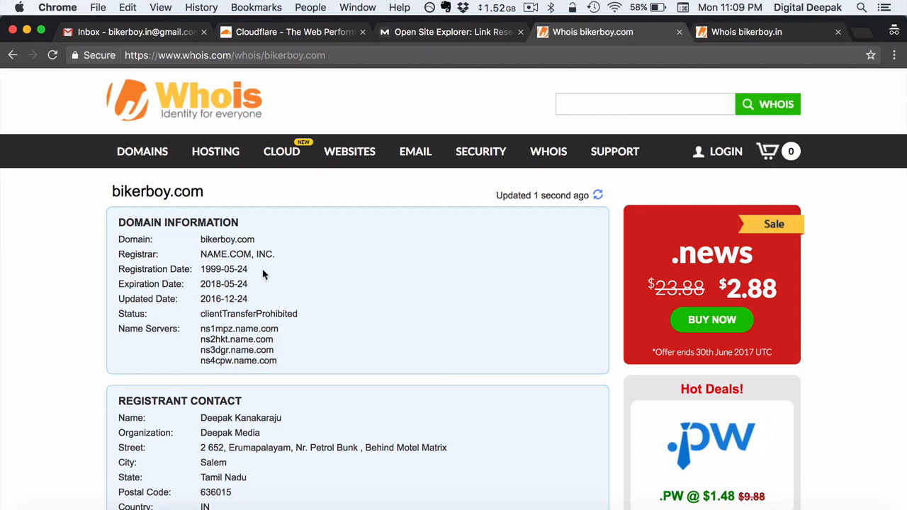
click(457, 33)
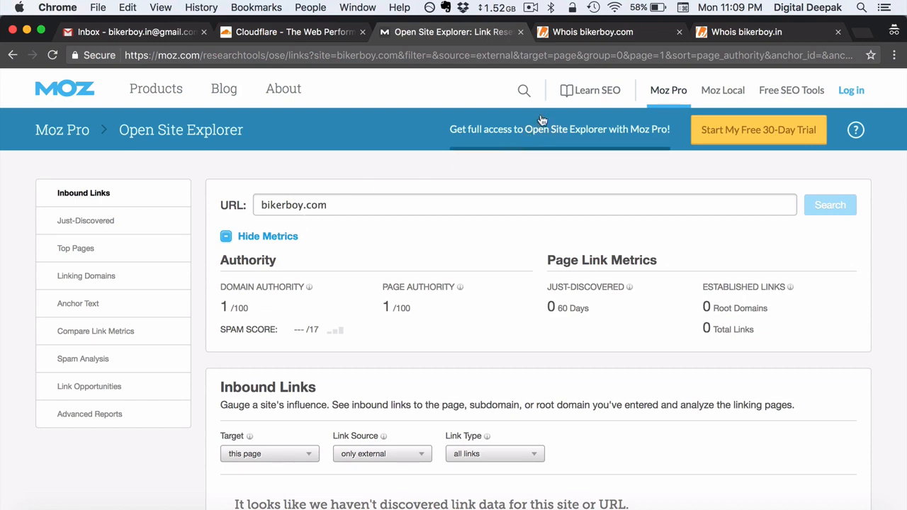
Go back through the bikerboy.com whois record to the bikerboy.in record.
click(607, 36)
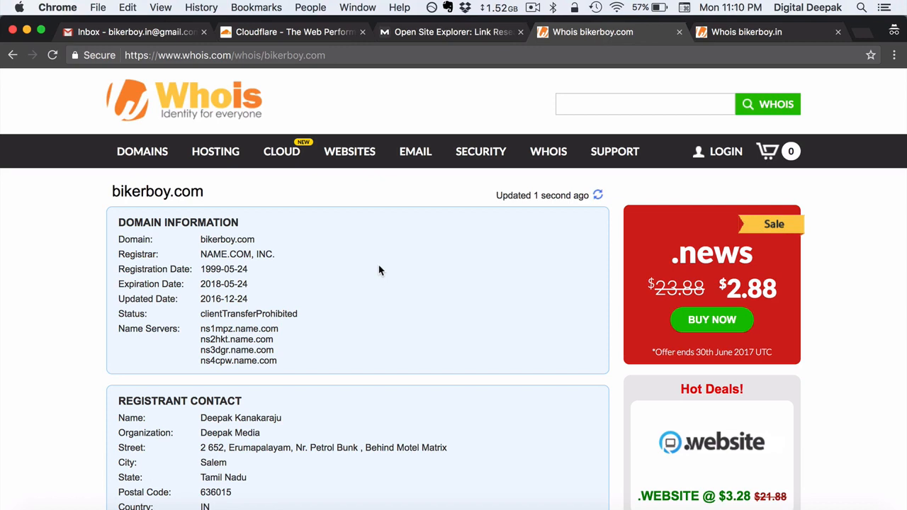
click(736, 34)
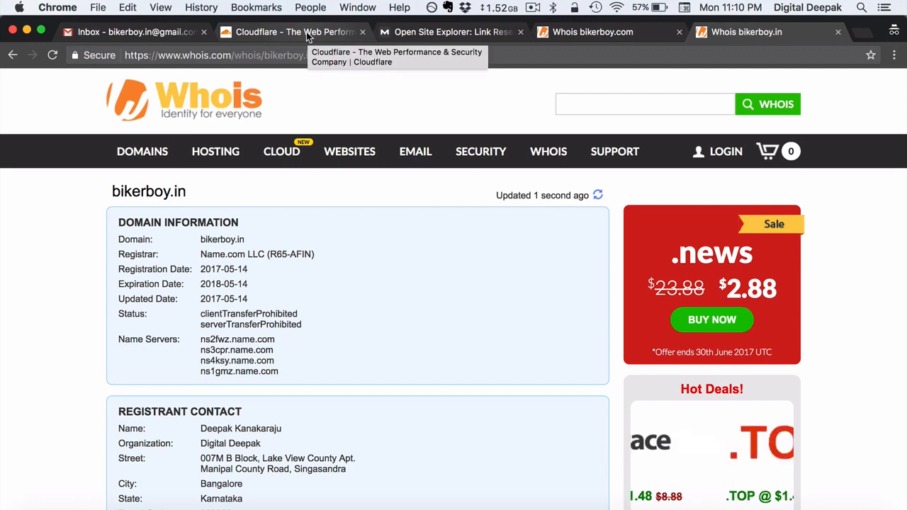
Switch to the Gmail inbox of the bikerboy.in account.
click(176, 36)
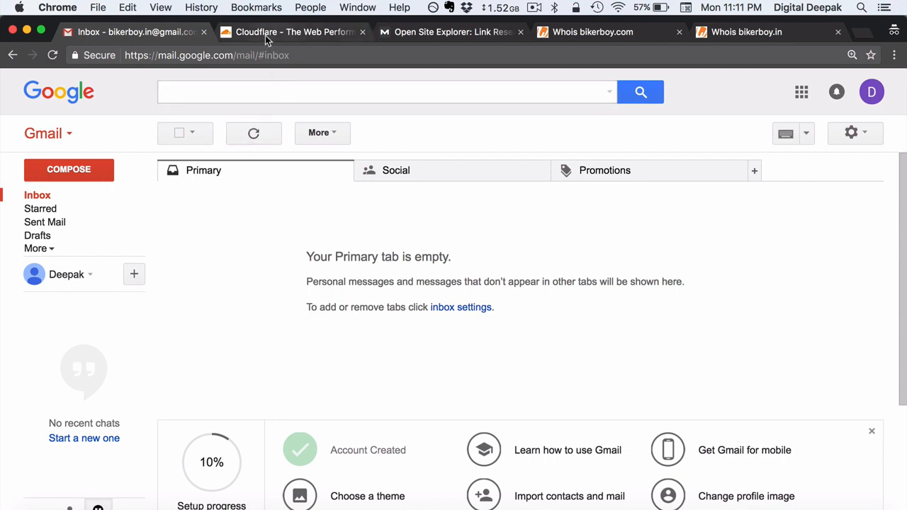
Confirm the signed-in Gmail account's email address, then return to the Cloudflare homepage.
click(871, 93)
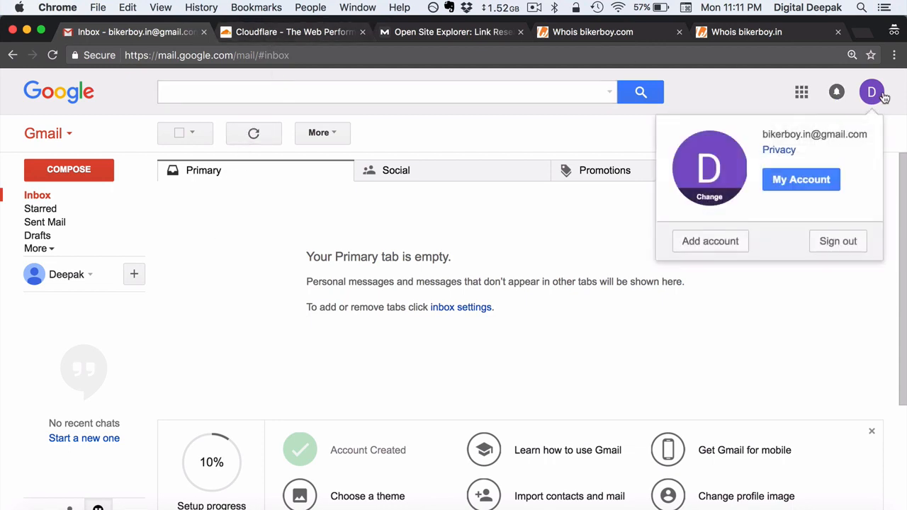
drag(762, 133, 864, 130)
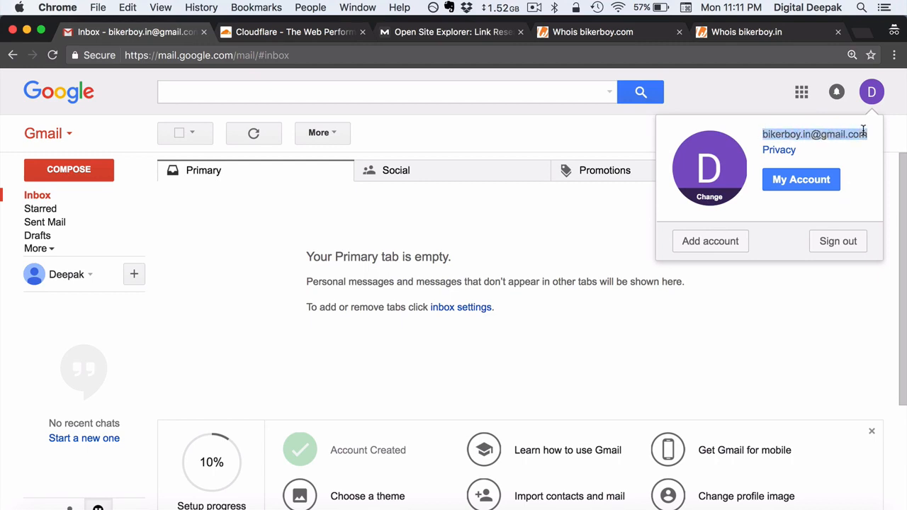
click(505, 130)
click(297, 35)
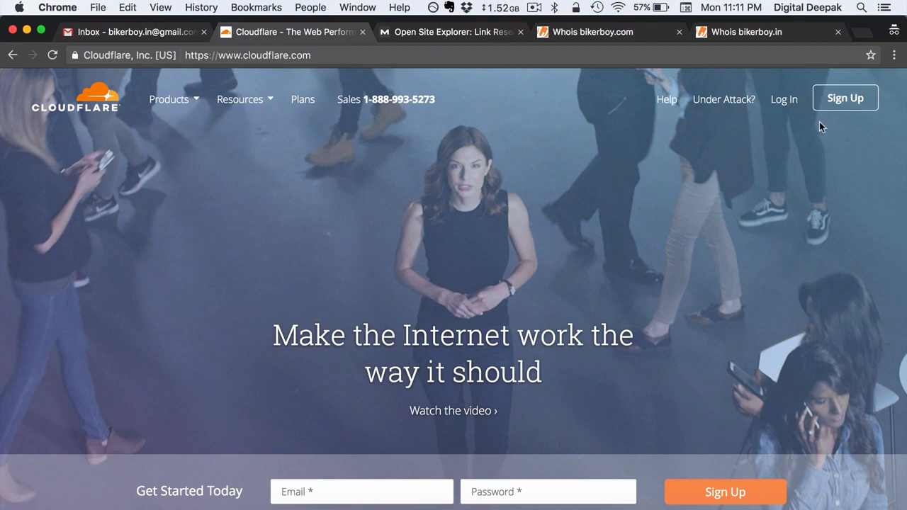
Sign up for Cloudflare with the Gmail address and a password, accepting the terms.
click(843, 105)
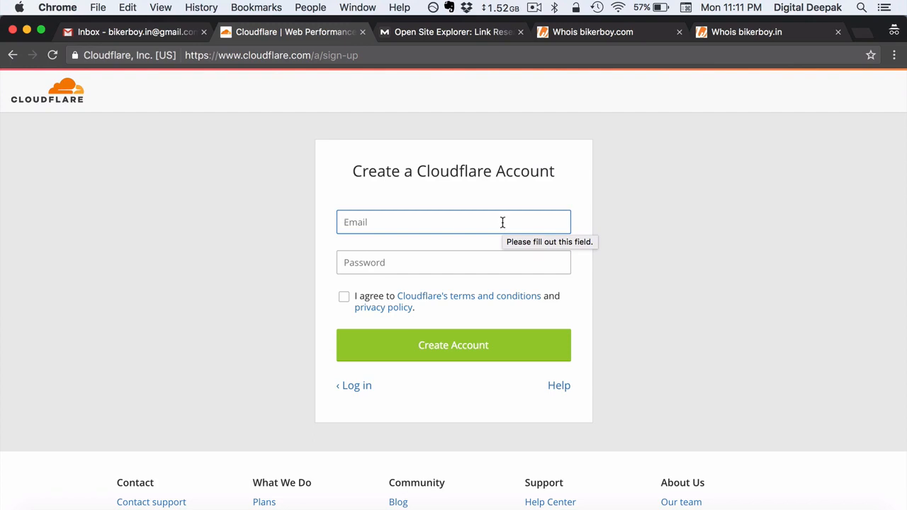
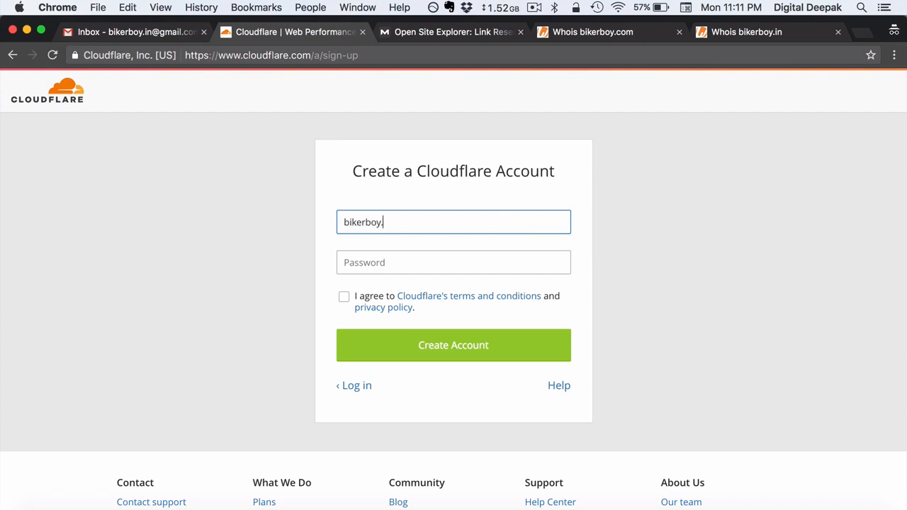
key(Tab)
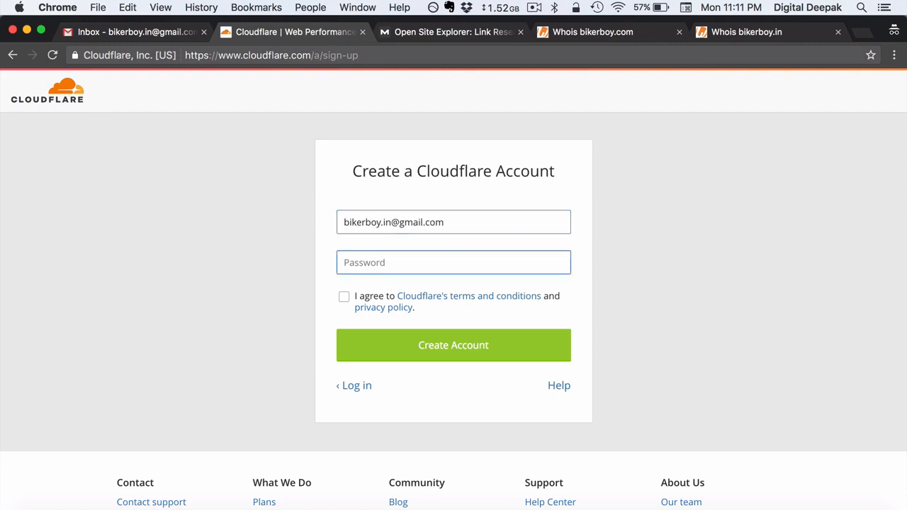
text(********)
key(Tab)
key(space)
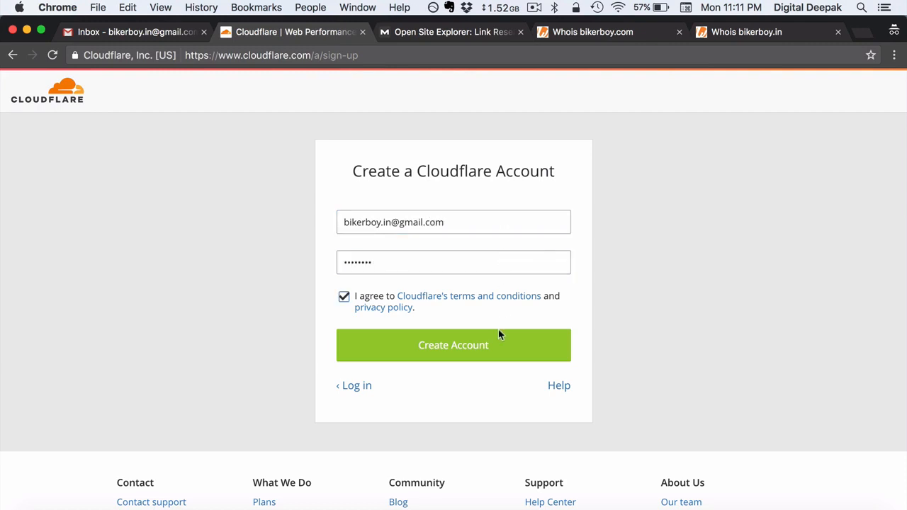
click(501, 351)
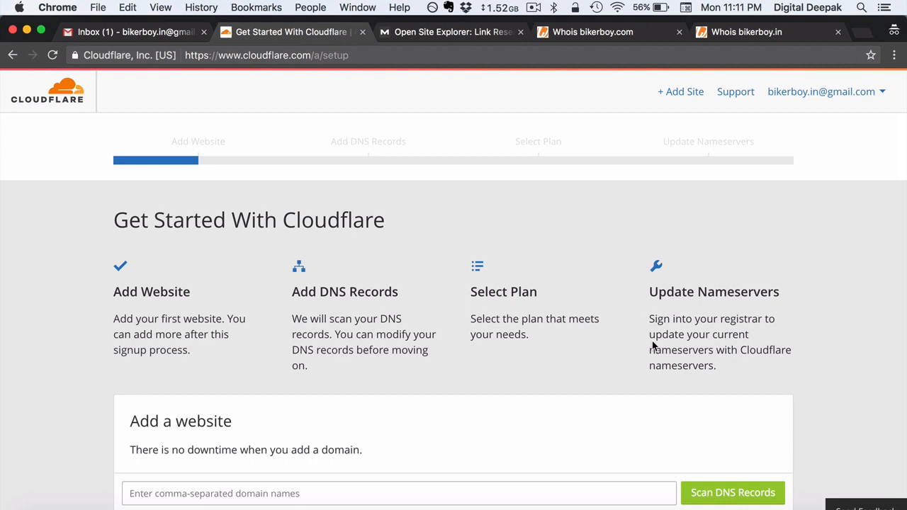
Enter bikerboy.in as the website to add and start scanning its DNS records.
scroll(652, 342, down, 3)
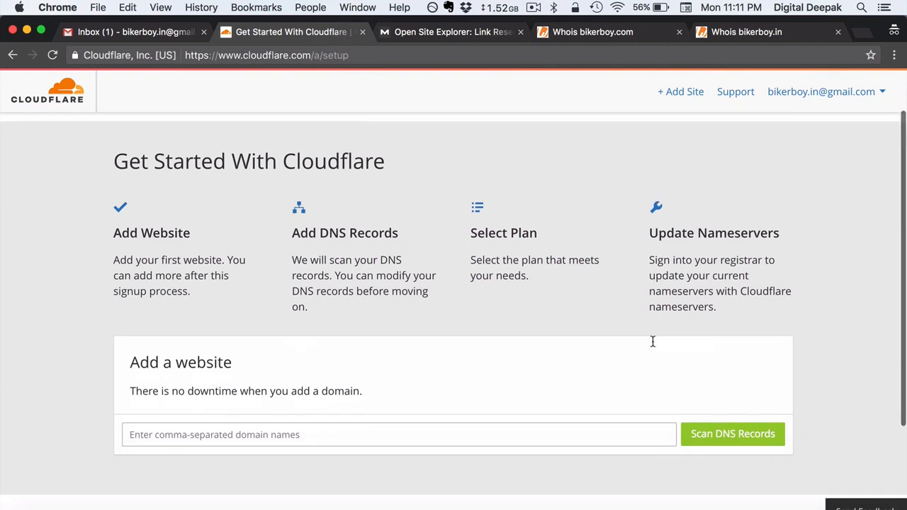
click(621, 409)
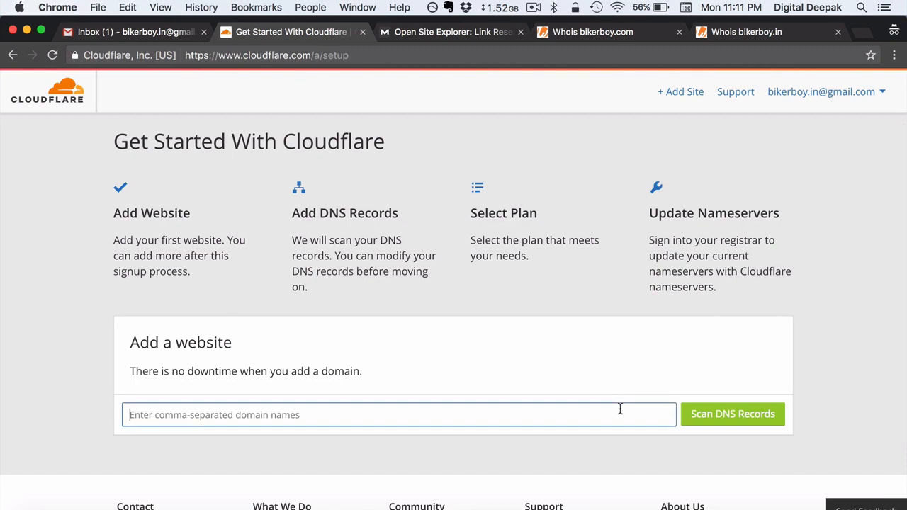
text(bi)
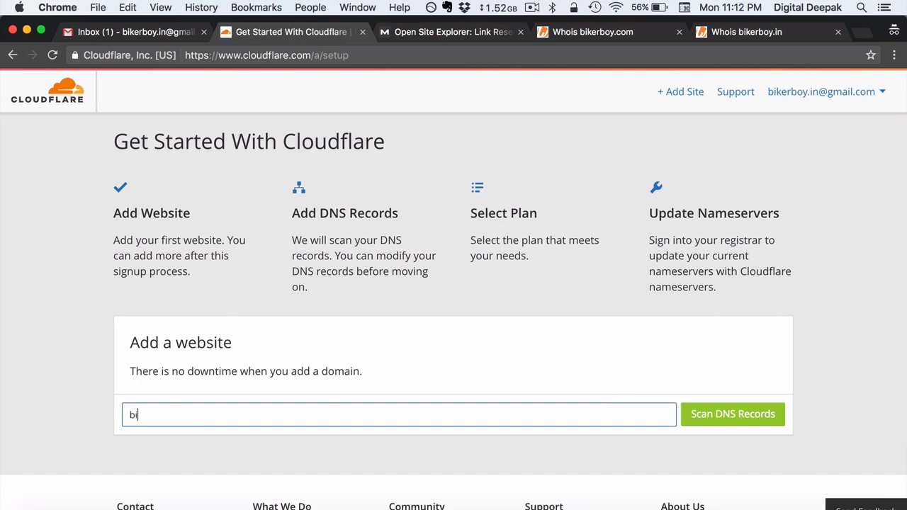
text(kerboy.in)
click(793, 388)
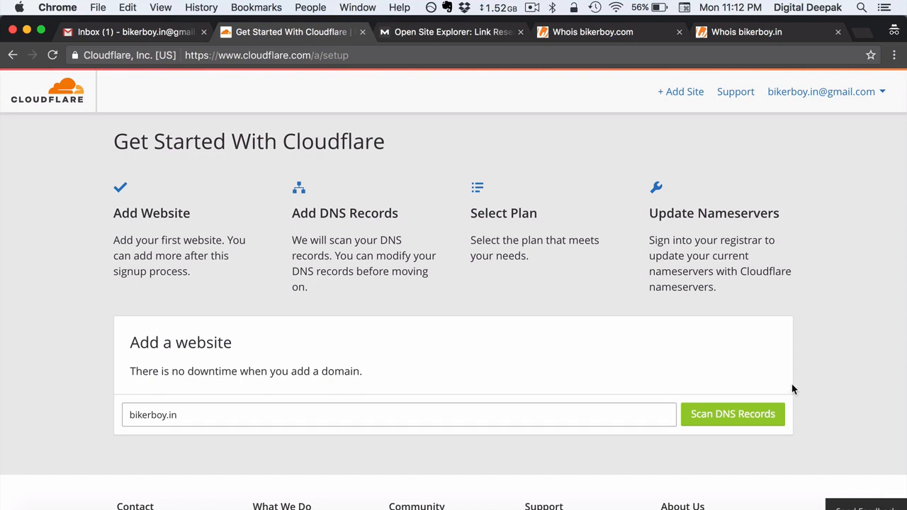
click(759, 424)
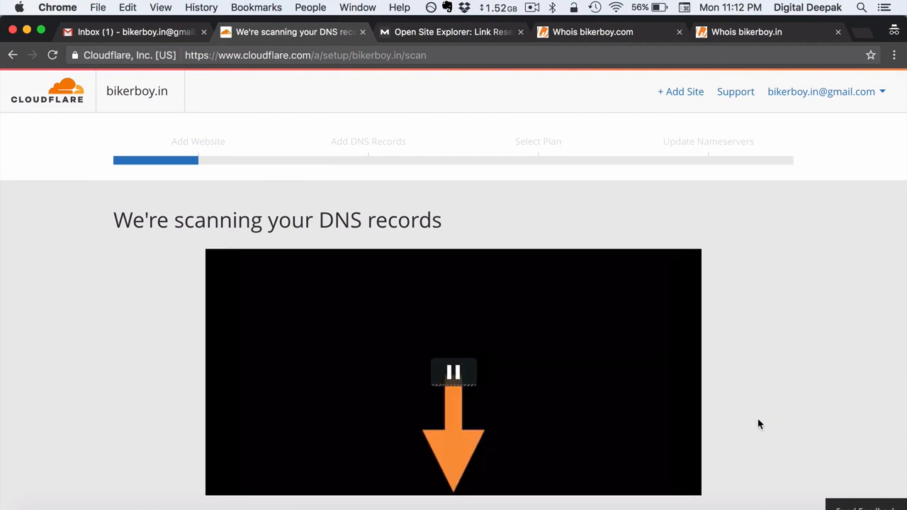
Pause the intro video during the bikerboy.in scan, then check Gmail for new mail.
click(469, 373)
scroll(469, 374, down, 1)
scroll(469, 374, down, 4)
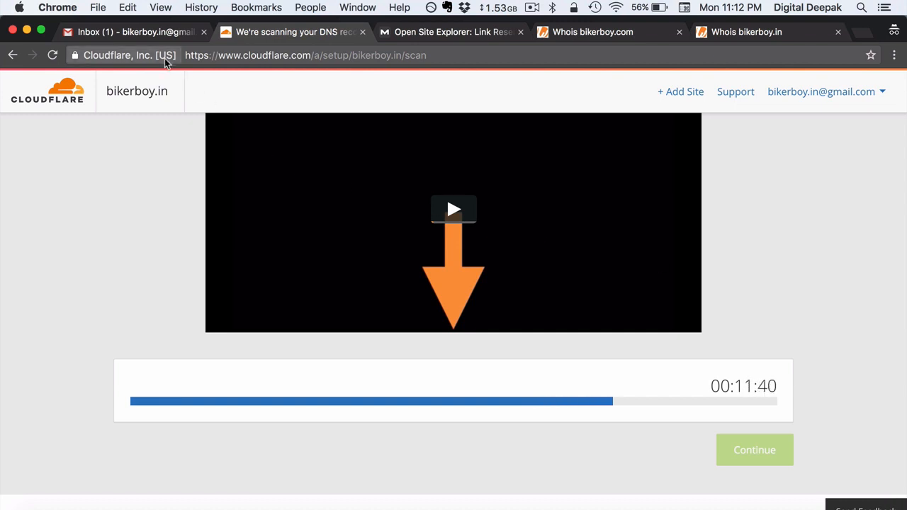
click(145, 39)
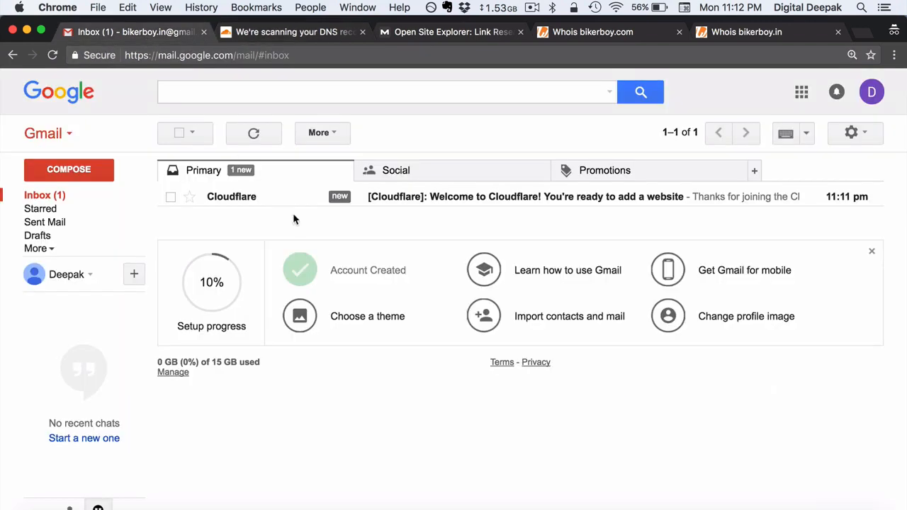
Read Cloudflare's welcome email, then return to the now-completed bikerboy.in DNS scan.
click(412, 204)
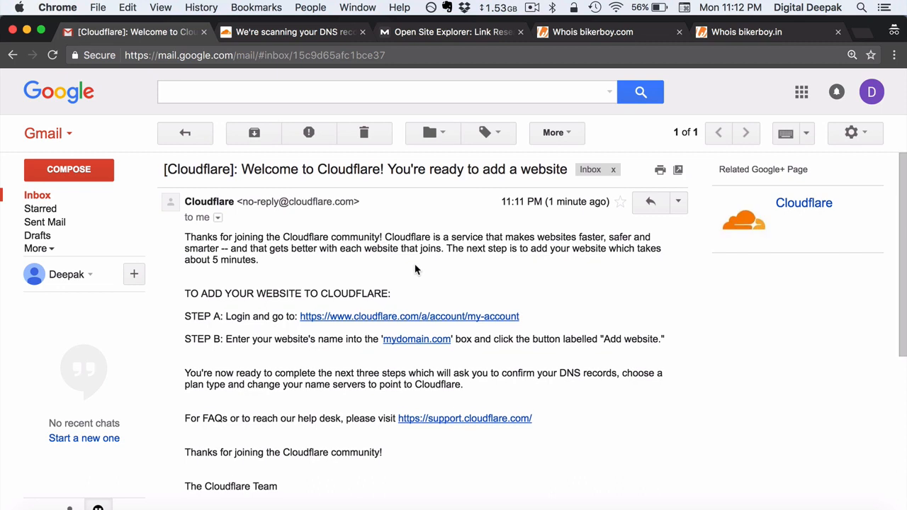
scroll(416, 269, down, 3)
scroll(415, 270, up, 3)
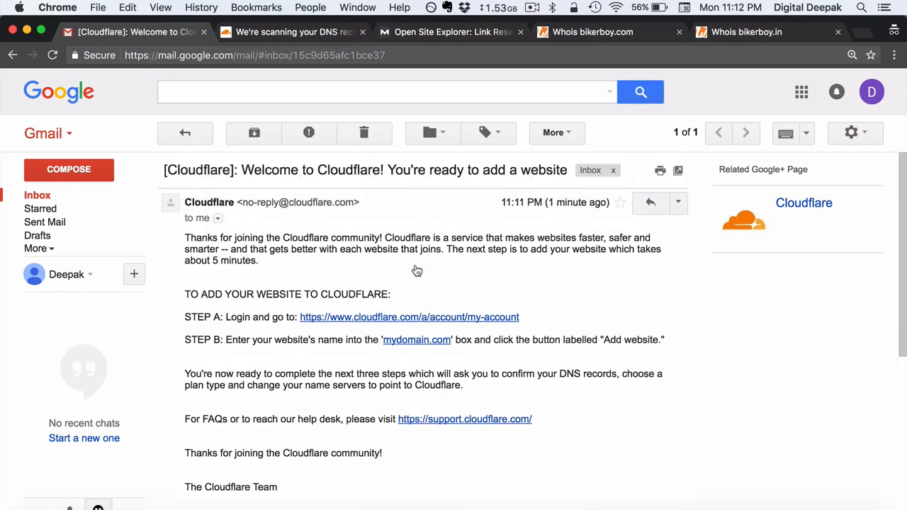
click(312, 34)
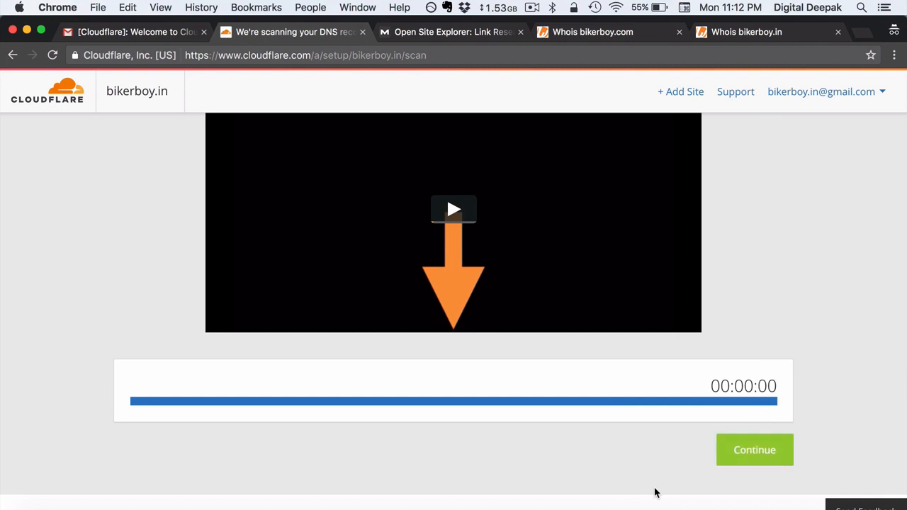
Continue to DNS verification and review the *, root and www A records pointing to 69.64.147.242.
click(737, 468)
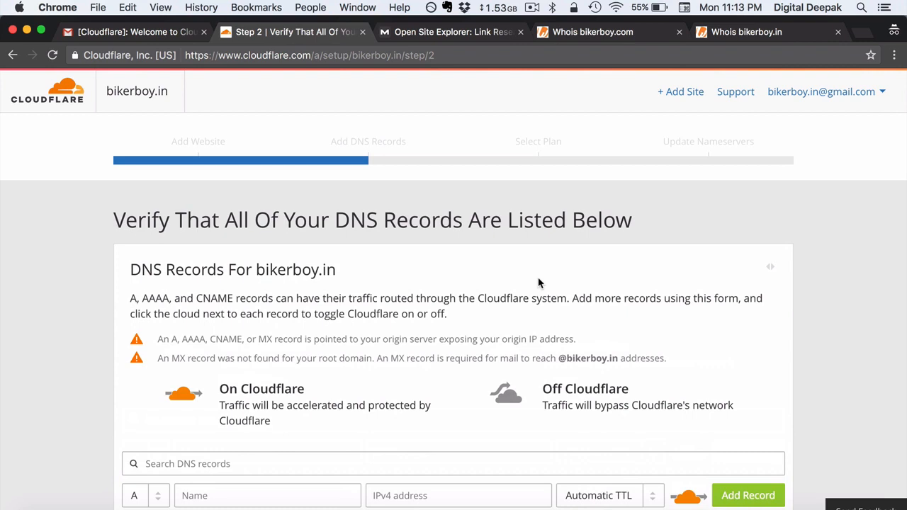
scroll(538, 282, down, 5)
scroll(539, 280, down, 2)
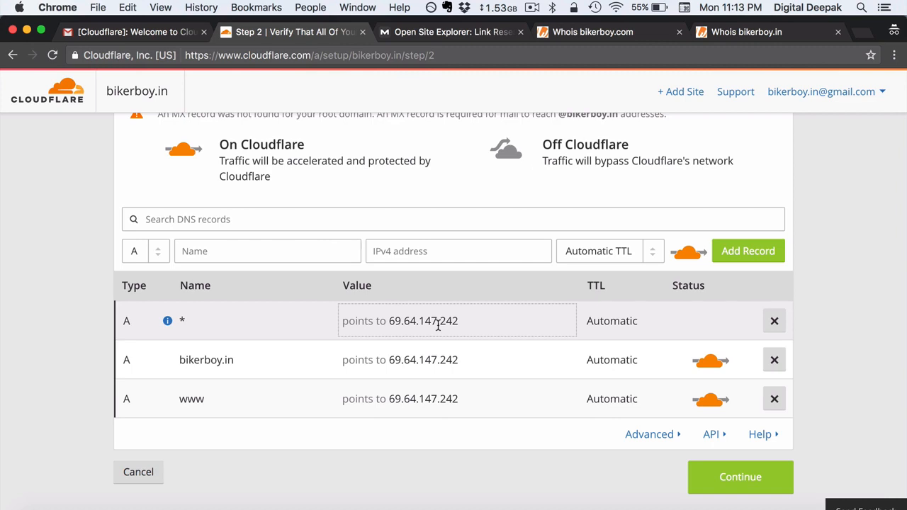
mouse_move(146, 319)
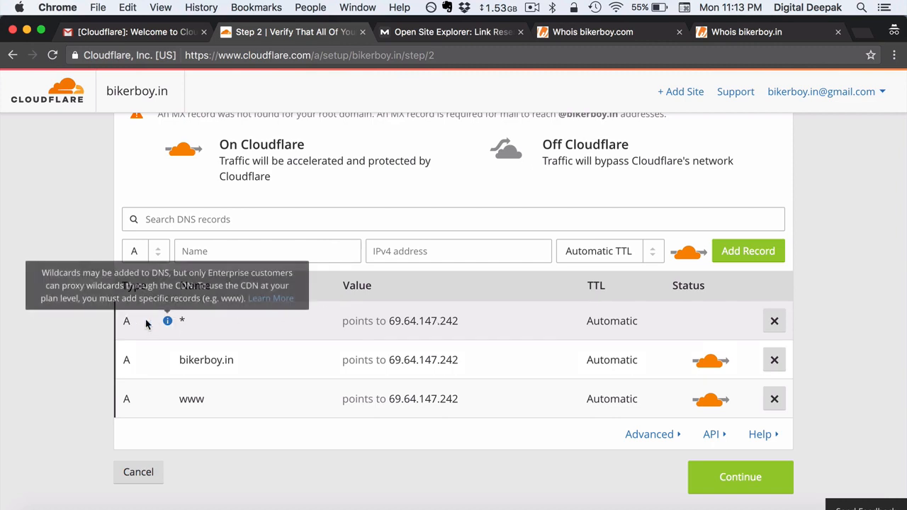
click(259, 242)
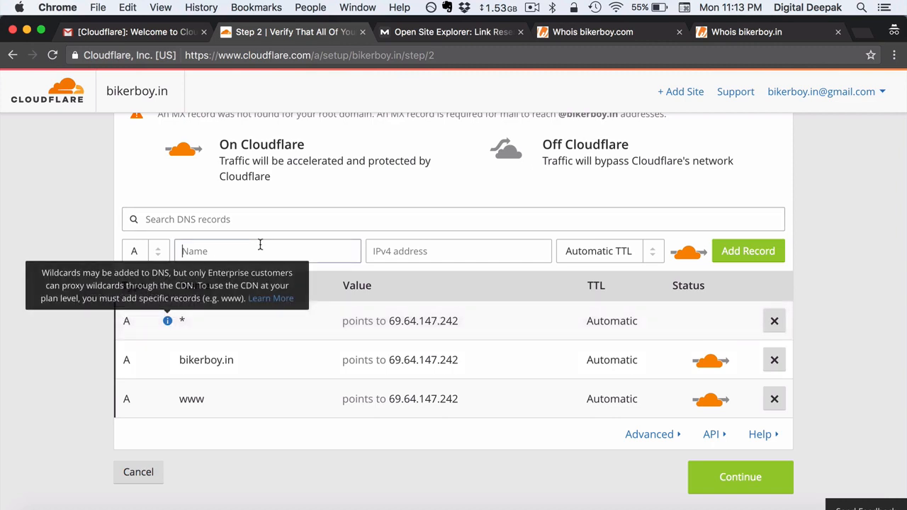
click(414, 253)
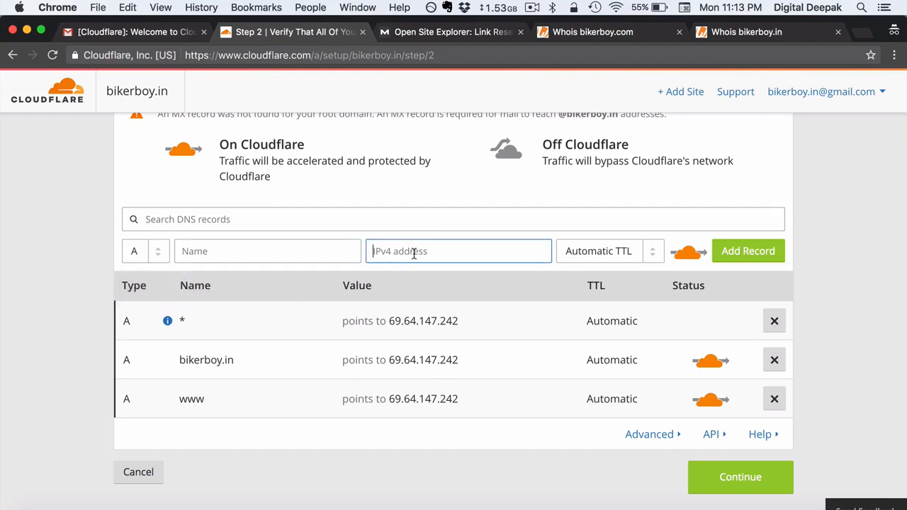
click(30, 239)
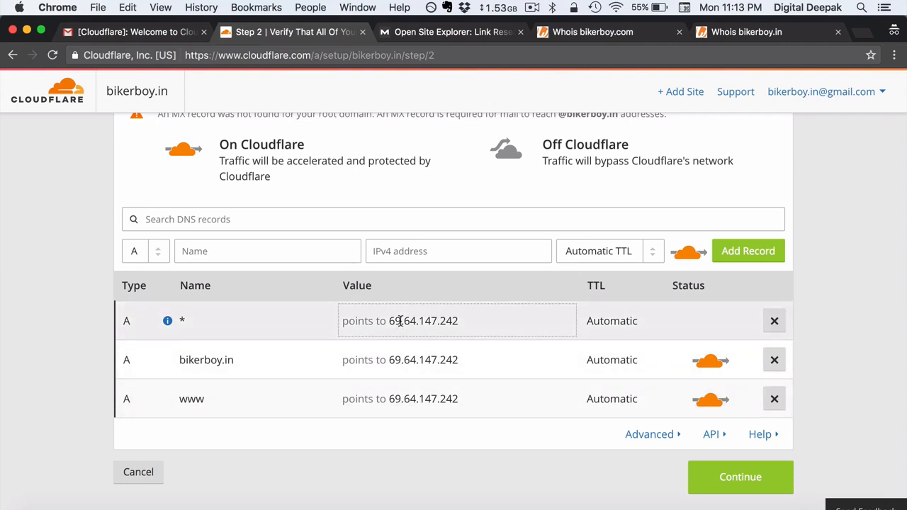
Remove the wildcard *, root bikerboy.in and www A records, confirming each deletion.
click(774, 322)
click(528, 339)
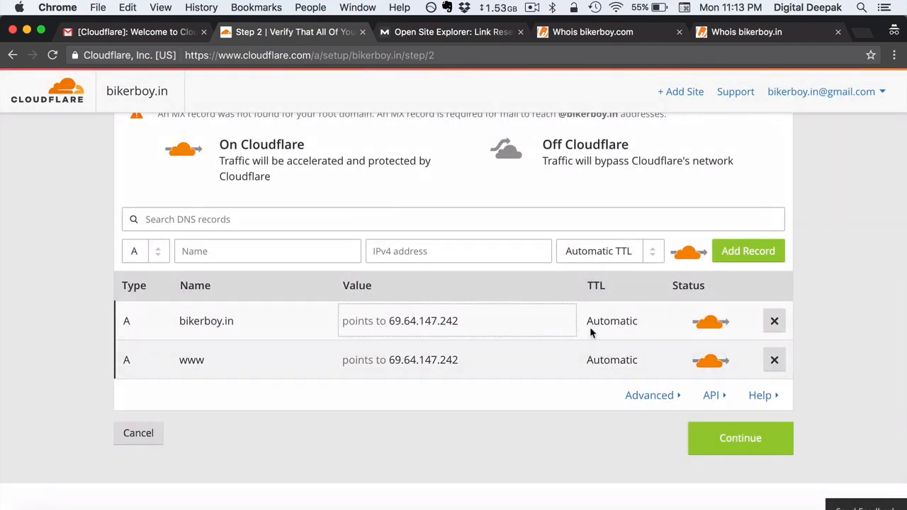
click(775, 321)
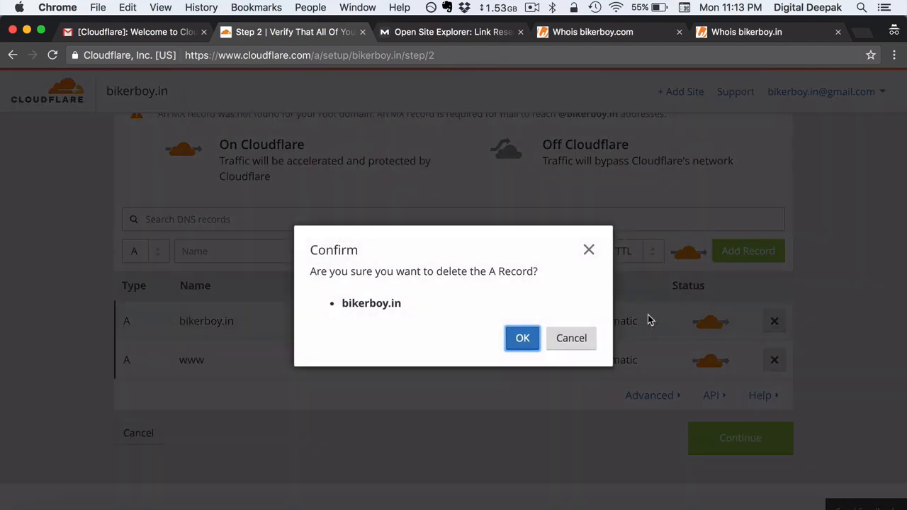
click(534, 336)
click(774, 321)
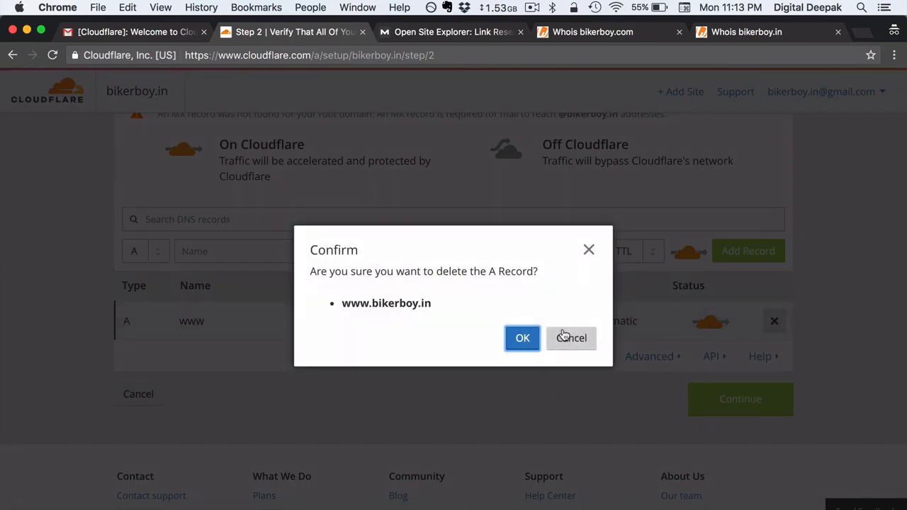
click(528, 339)
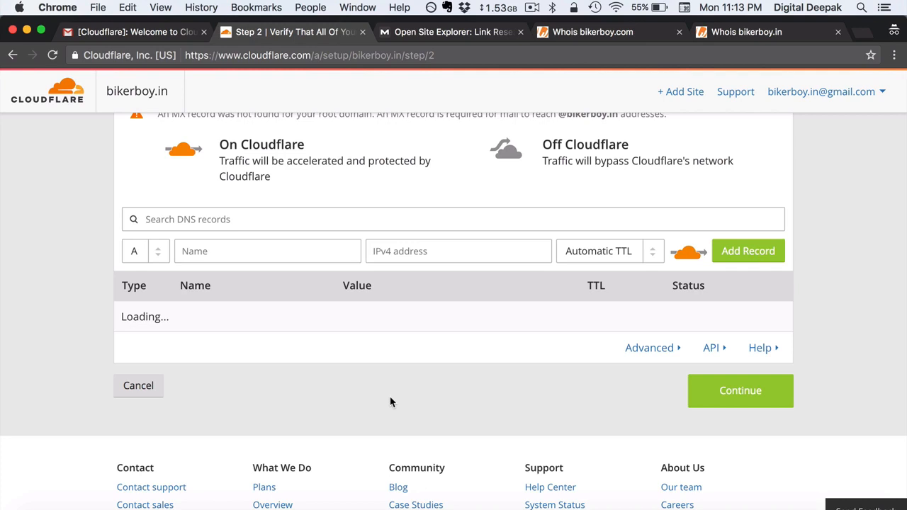
scroll(390, 403, up, 3)
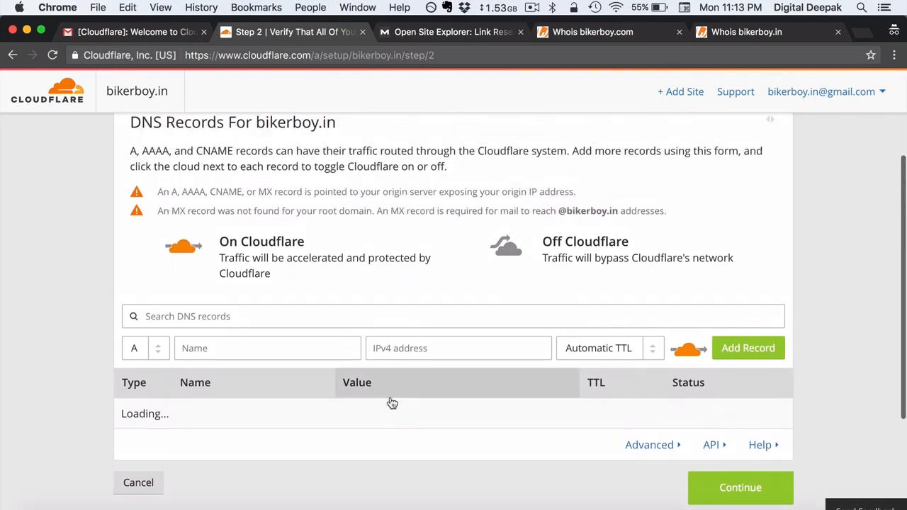
scroll(391, 404, down, 1)
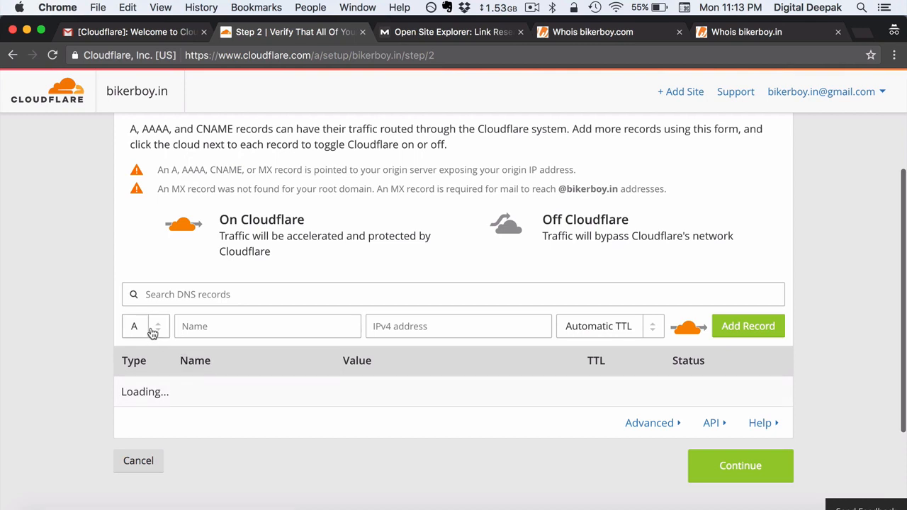
Change the new DNS record's type from A to MX and focus its Name field.
click(152, 333)
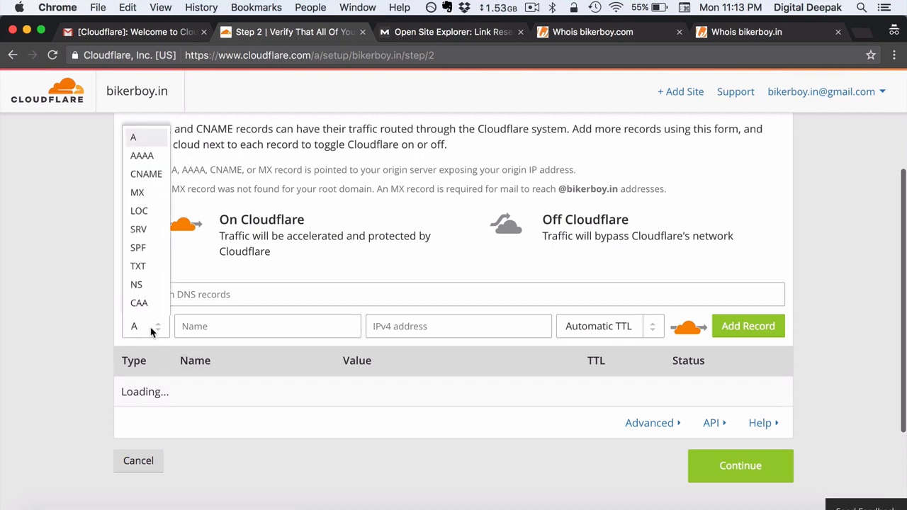
click(150, 201)
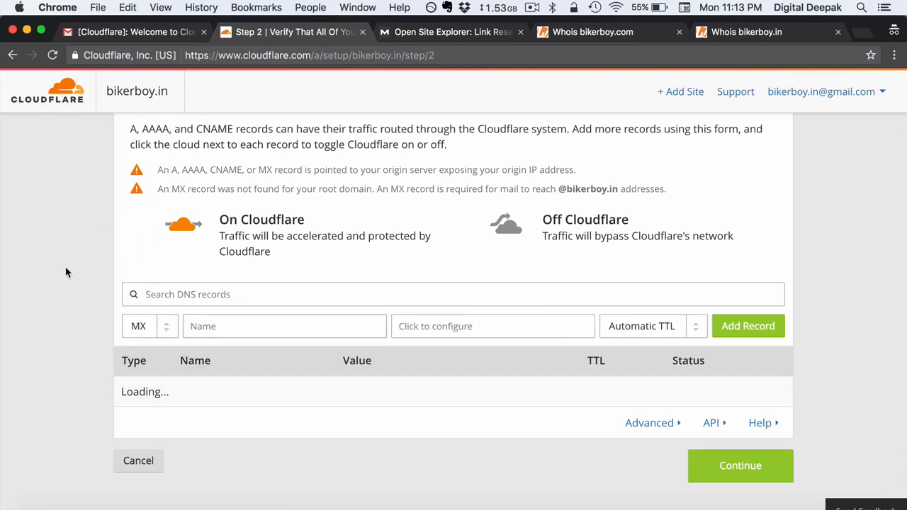
click(210, 327)
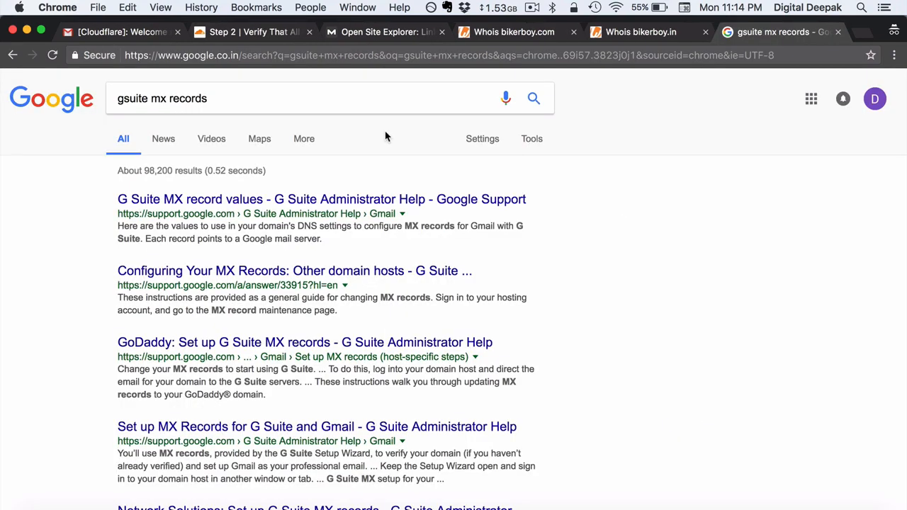
Open the G Suite MX record values help page and review its table.
click(374, 199)
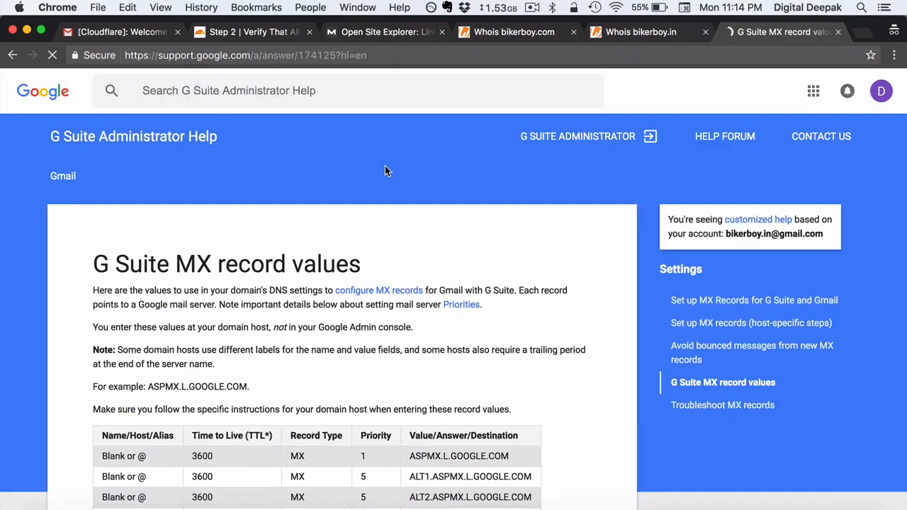
scroll(385, 166, down, 5)
scroll(387, 170, down, 1)
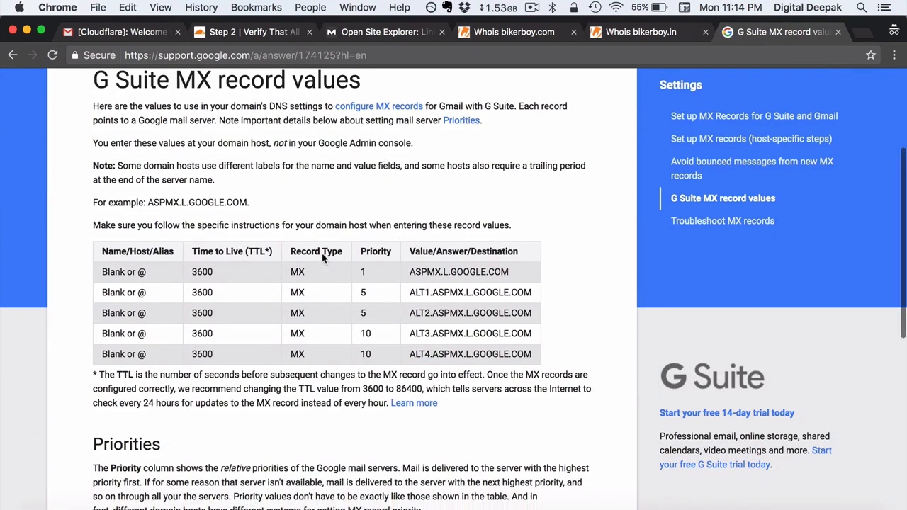
scroll(380, 204, up, 2)
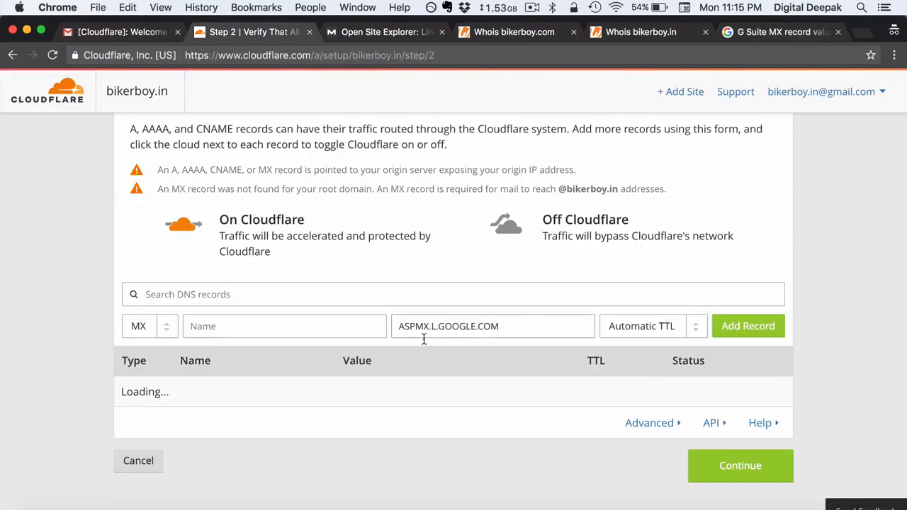
Look up the @ name and 3600 TTL in the G Suite MX table and copy the TTL.
click(326, 323)
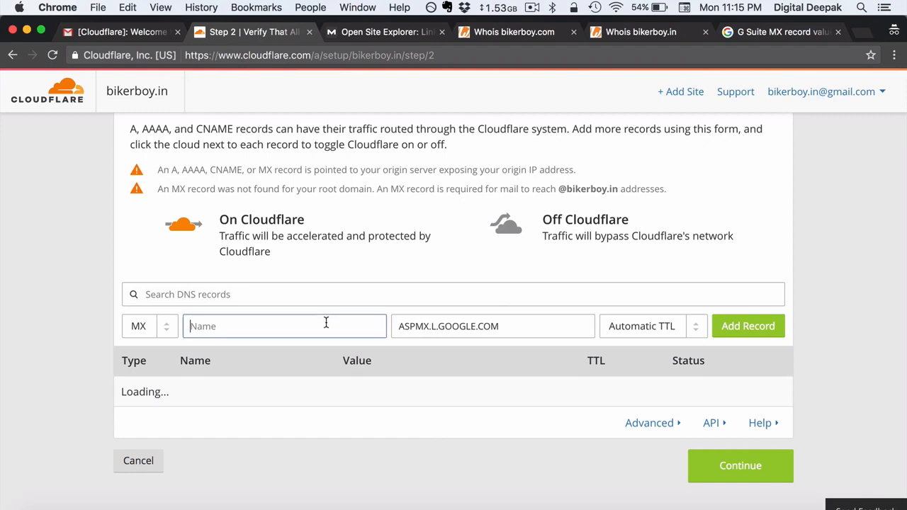
click(748, 39)
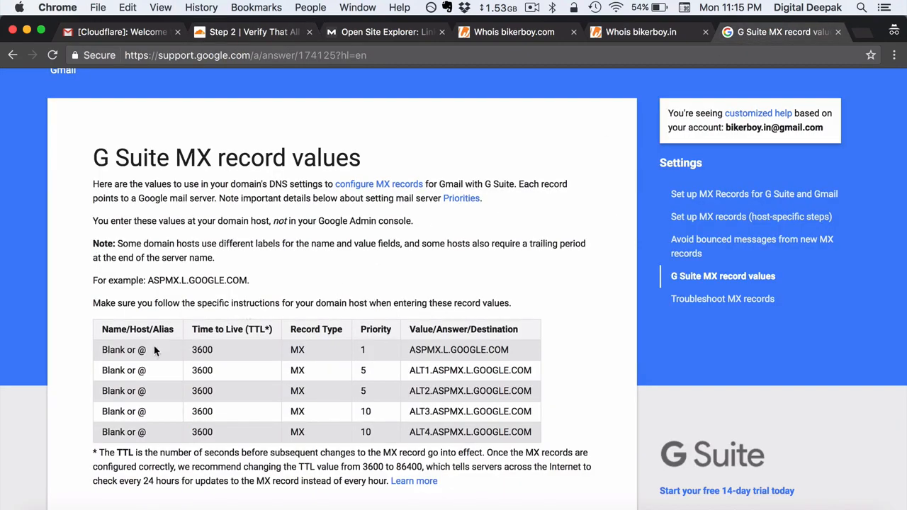
drag(153, 344, 103, 346)
click(172, 355)
drag(198, 347, 192, 349)
key(super+c)
click(242, 34)
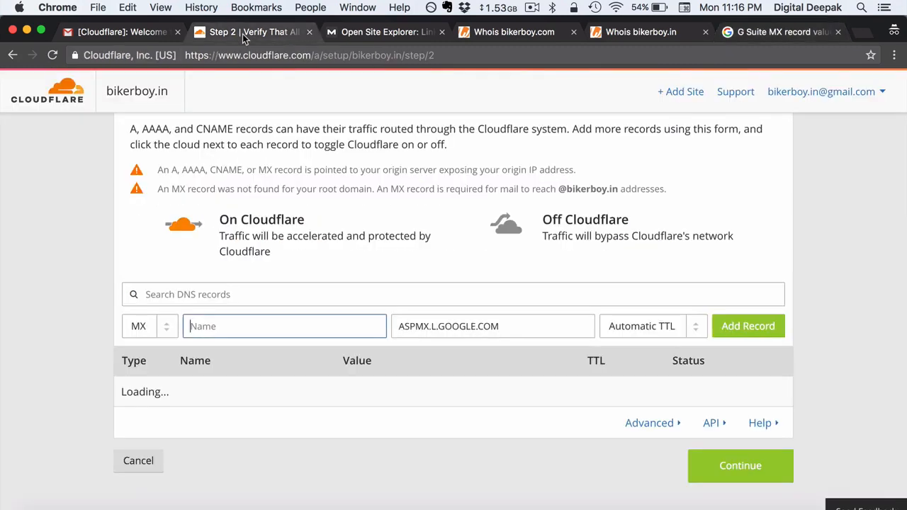
Set the MX record's TTL to 1 hour, converting 3600 seconds with a calculator.
click(667, 327)
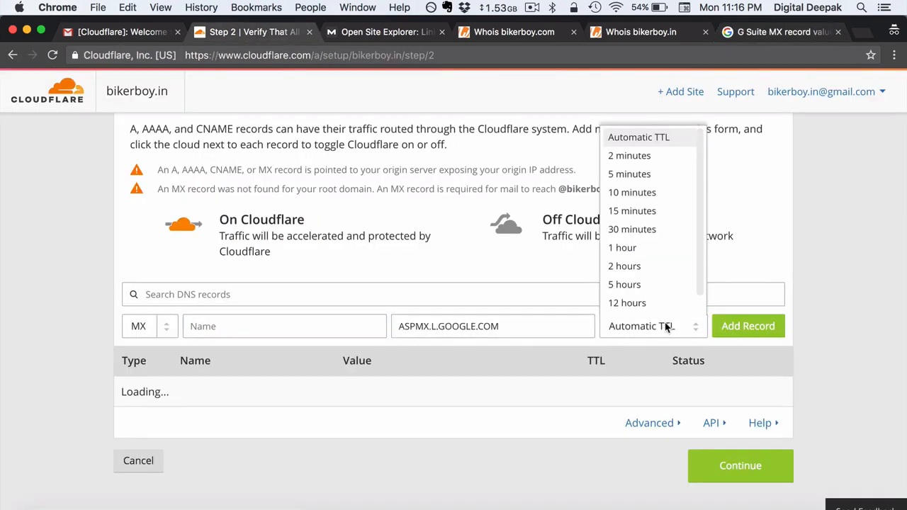
scroll(677, 251, down, 2)
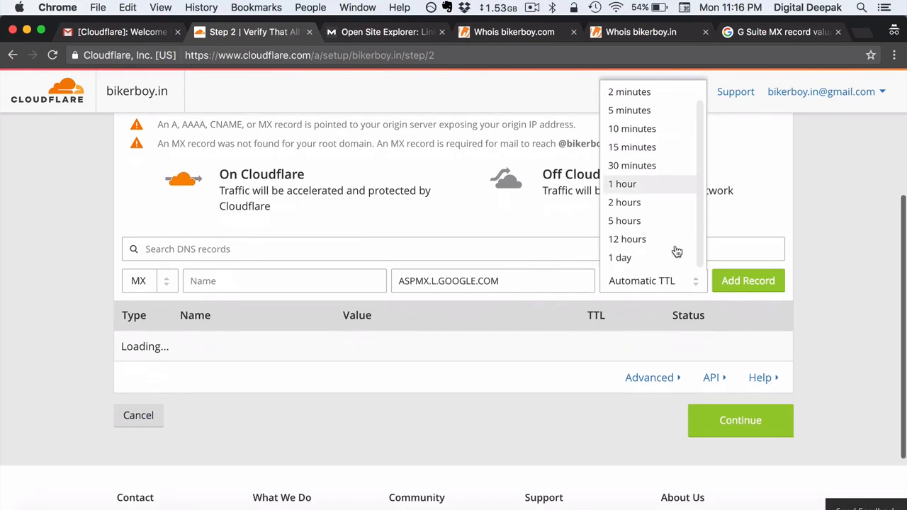
scroll(676, 251, up, 3)
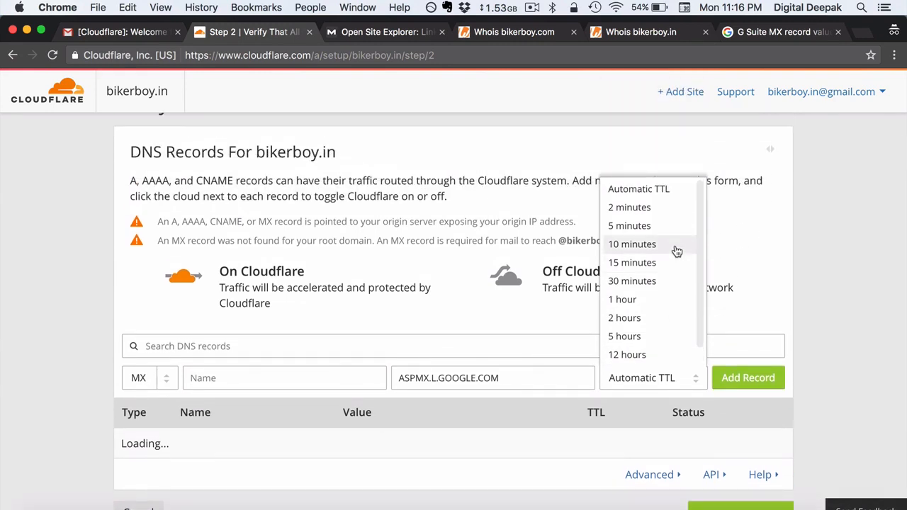
key(super+space)
text(3600)
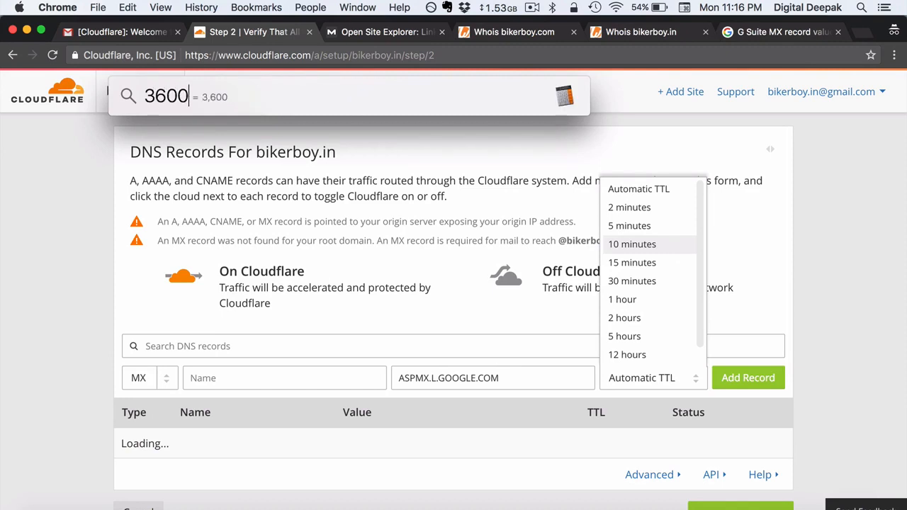
text(/60)
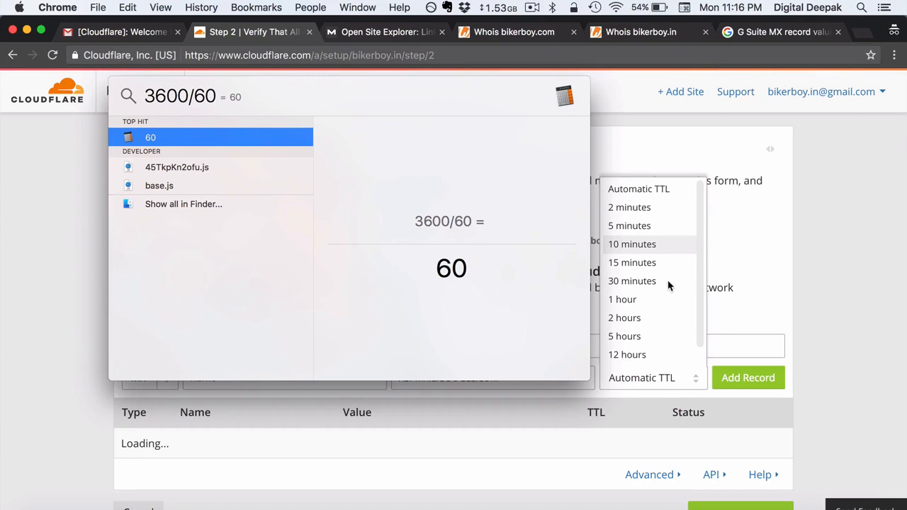
click(642, 299)
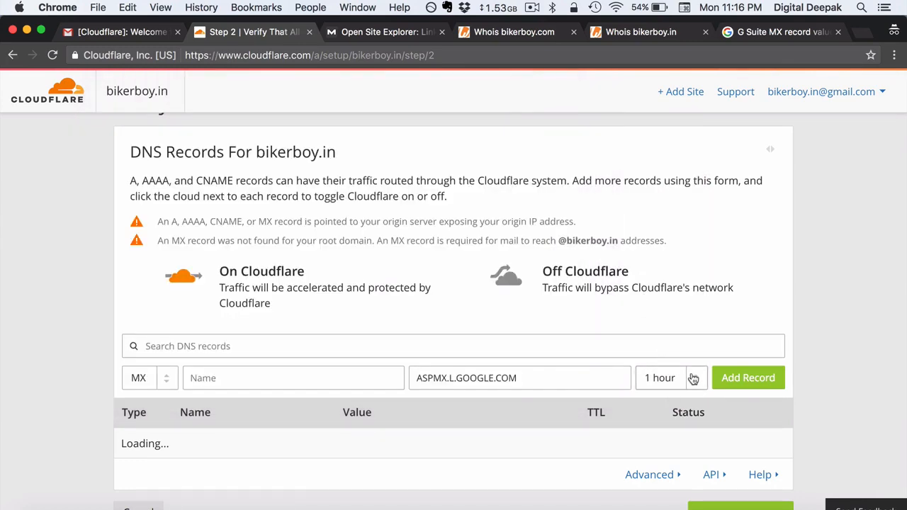
Save mail server aspmx.l.google.com with priority 1, name the record @, and add it.
click(533, 376)
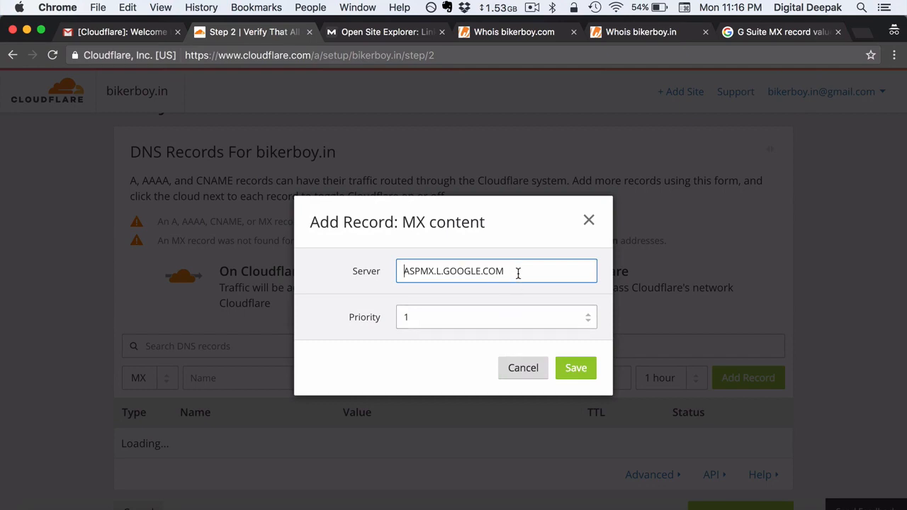
click(576, 368)
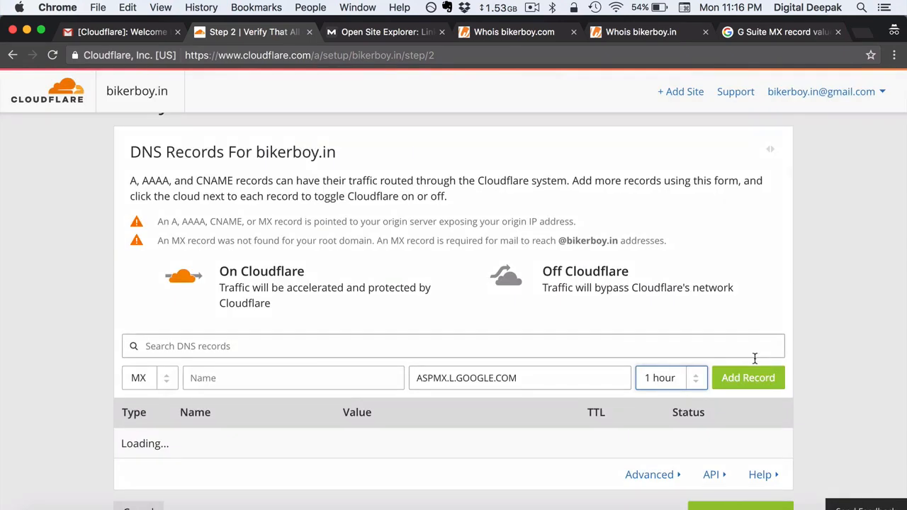
scroll(753, 361, down, 2)
click(776, 332)
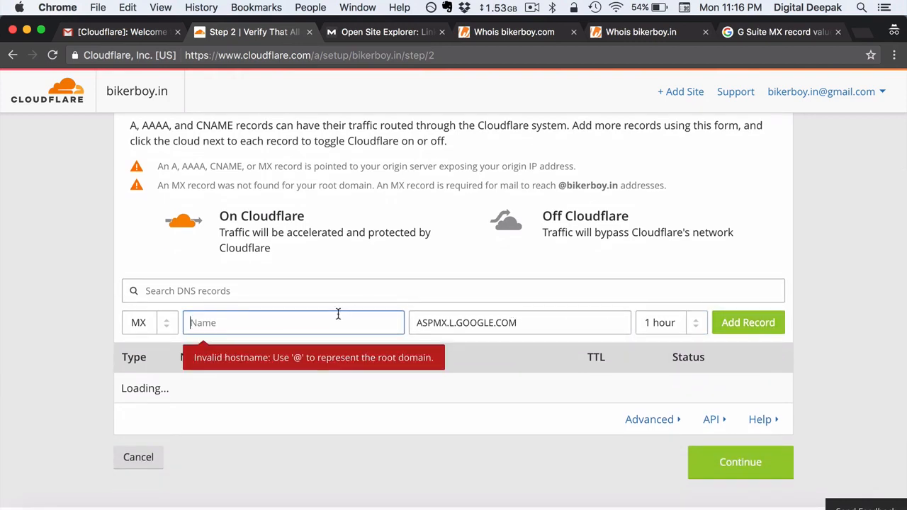
text(@)
click(742, 326)
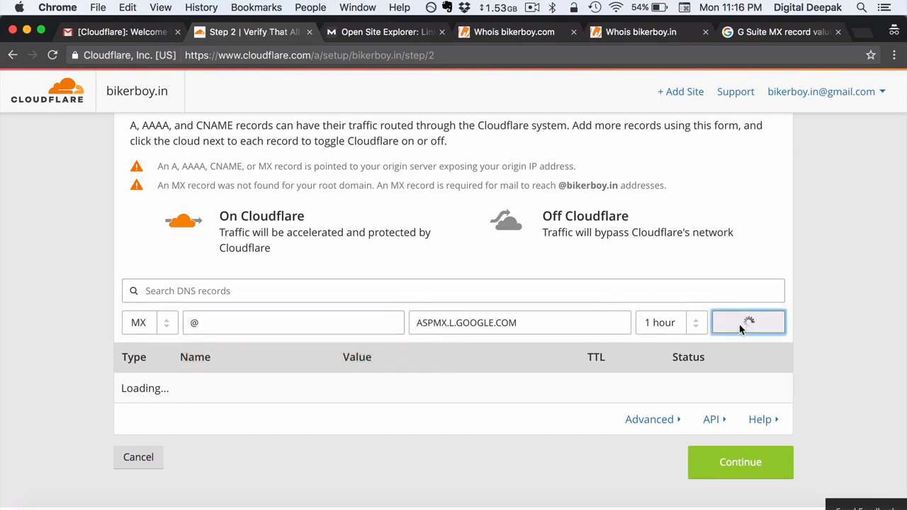
scroll(662, 268, down, 1)
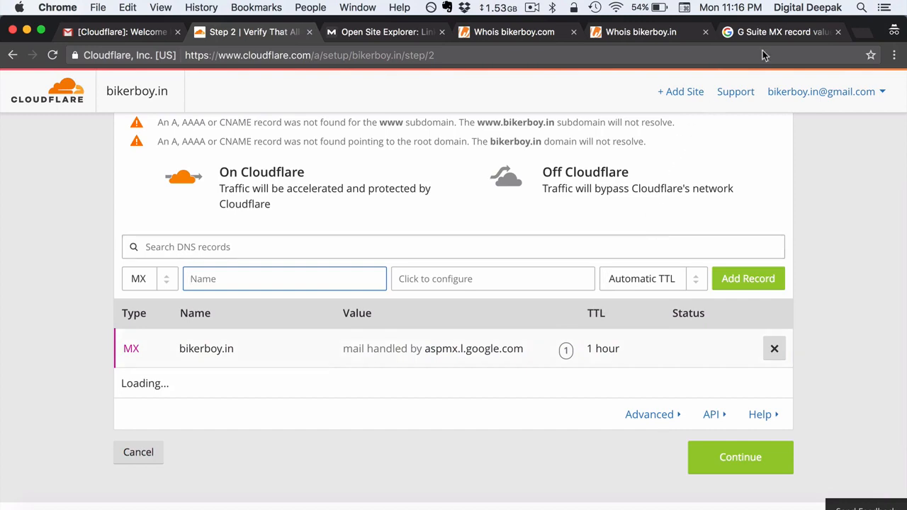
Add ALT1 and ALT2.ASPMX.L.GOOGLE.COM as MX records with priority 5.
drag(784, 30, 386, 31)
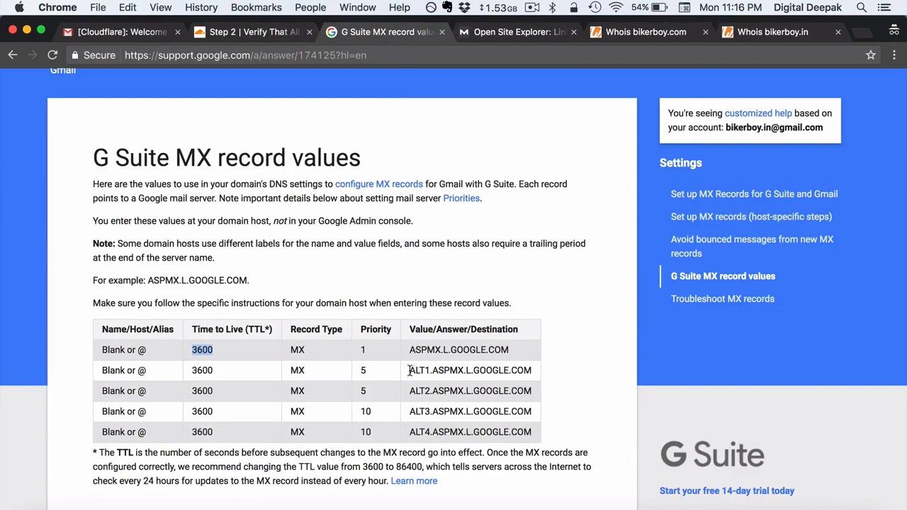
drag(410, 371, 418, 371)
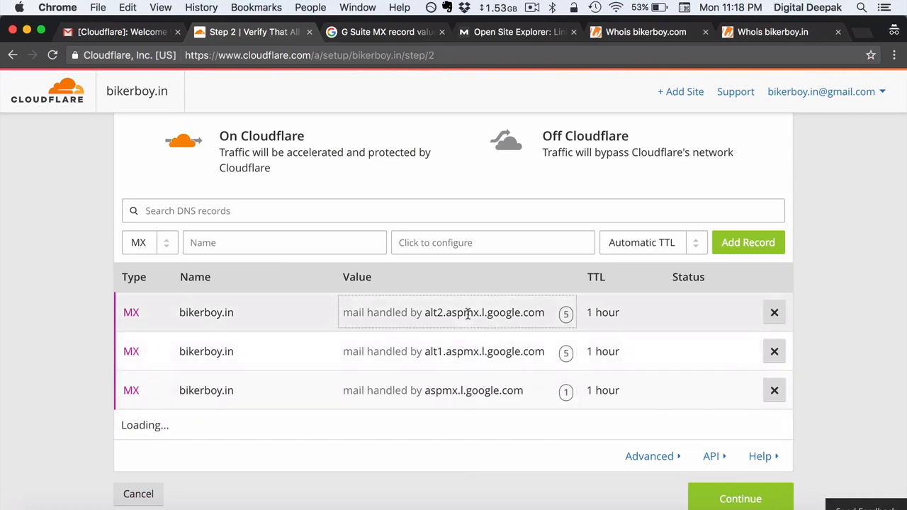
click(367, 36)
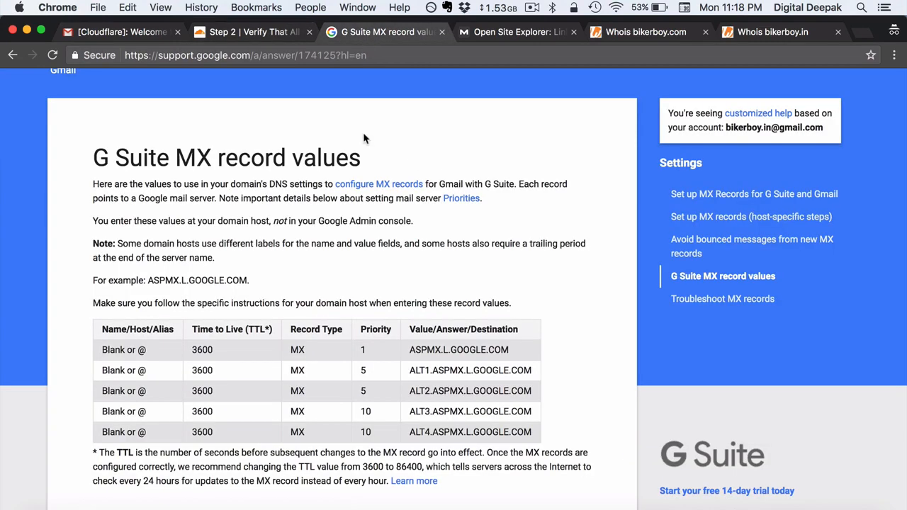
scroll(354, 270, down, 1)
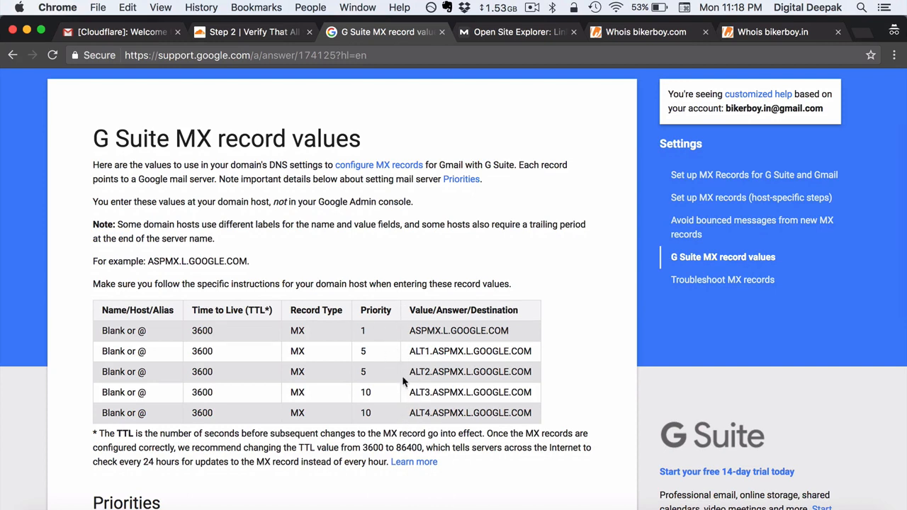
click(255, 32)
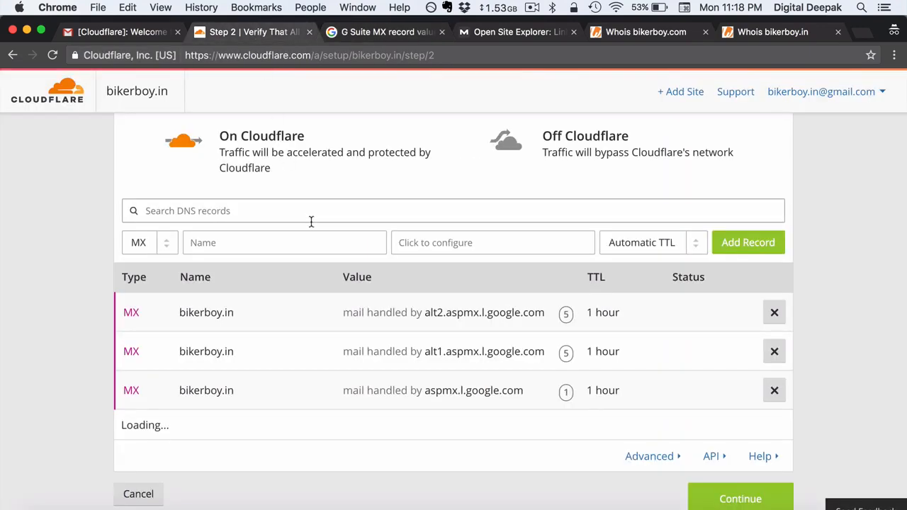
scroll(311, 222, up, 2)
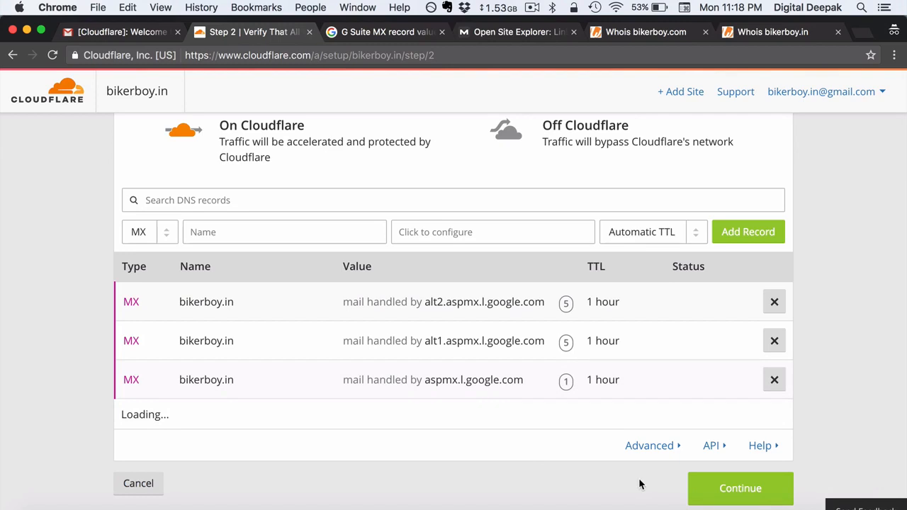
Continue past the DNS records and choose the Free Website plan.
click(709, 500)
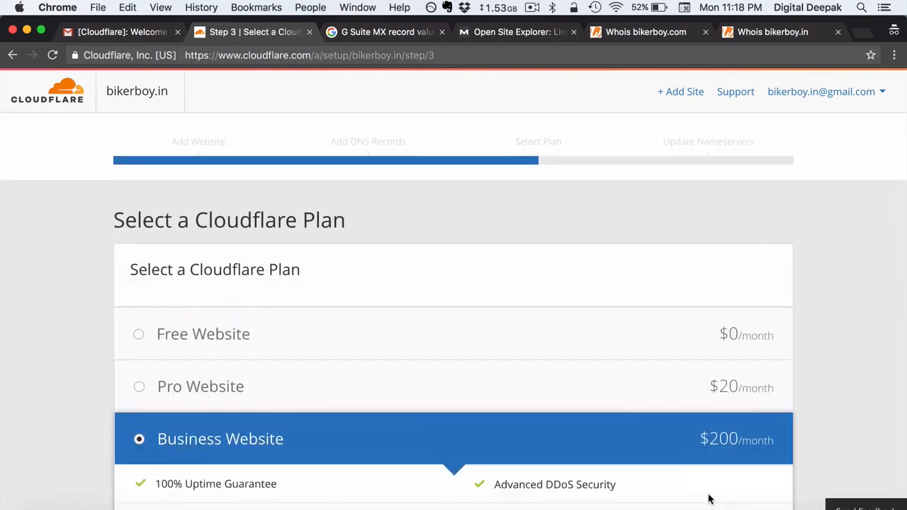
click(645, 345)
scroll(646, 346, down, 5)
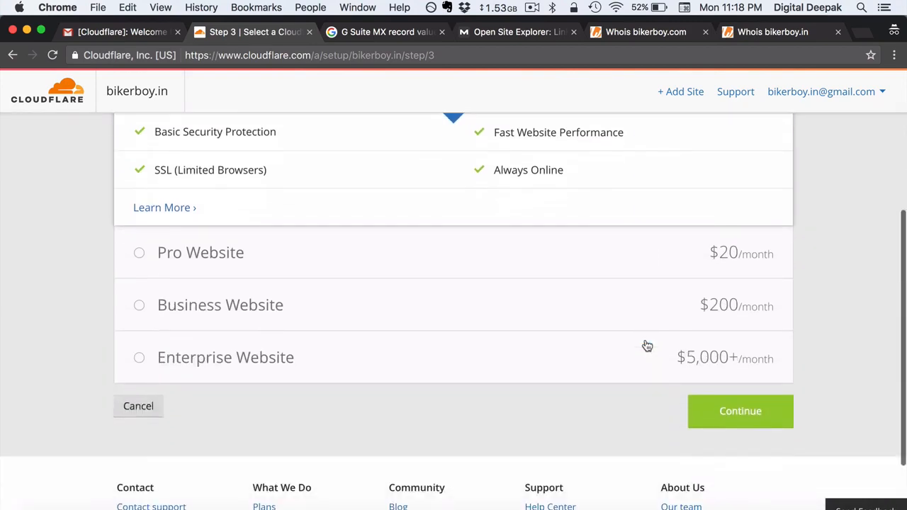
scroll(648, 345, down, 1)
click(710, 377)
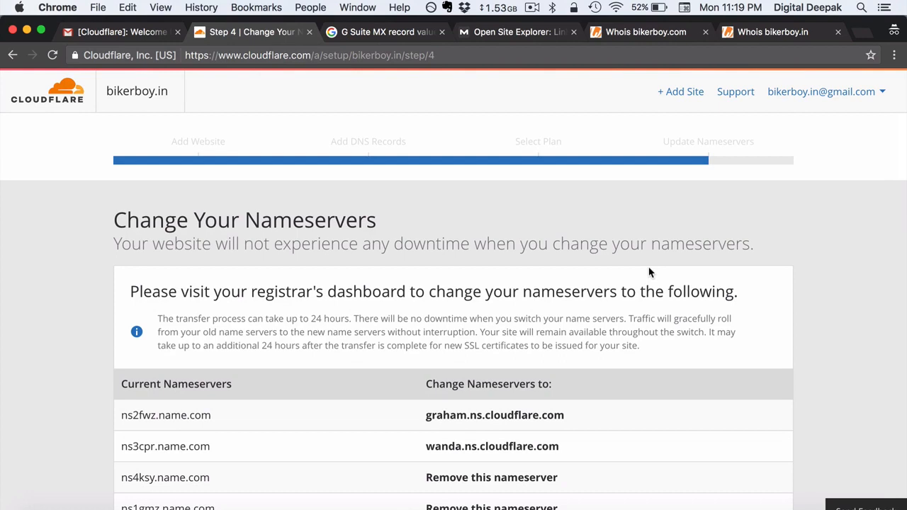
Review Cloudflare's nameserver instructions, then open bikerboy.in's nameserver settings on name.com.
scroll(647, 271, down, 3)
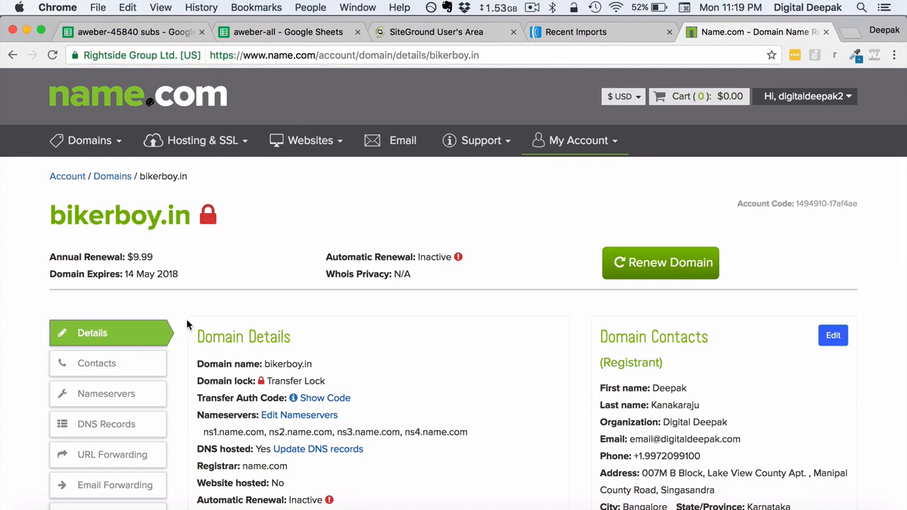
scroll(187, 325, down, 2)
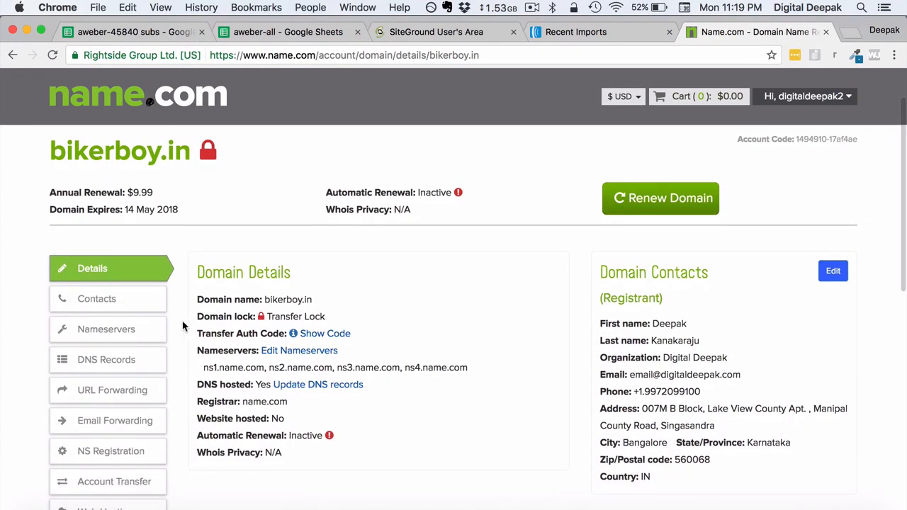
click(145, 330)
Delete the four name.com nameservers, ns1 through ns4, from bikerboy.in.
scroll(314, 304, down, 1)
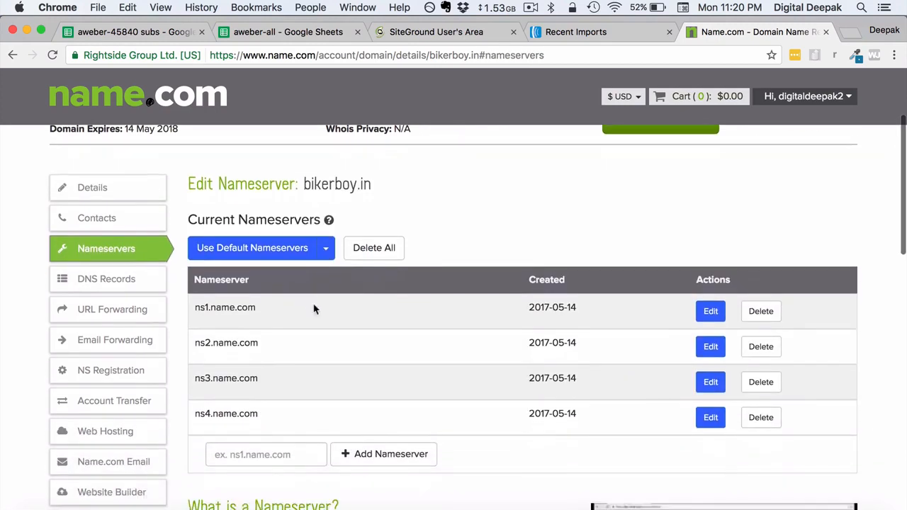
click(774, 311)
click(773, 311)
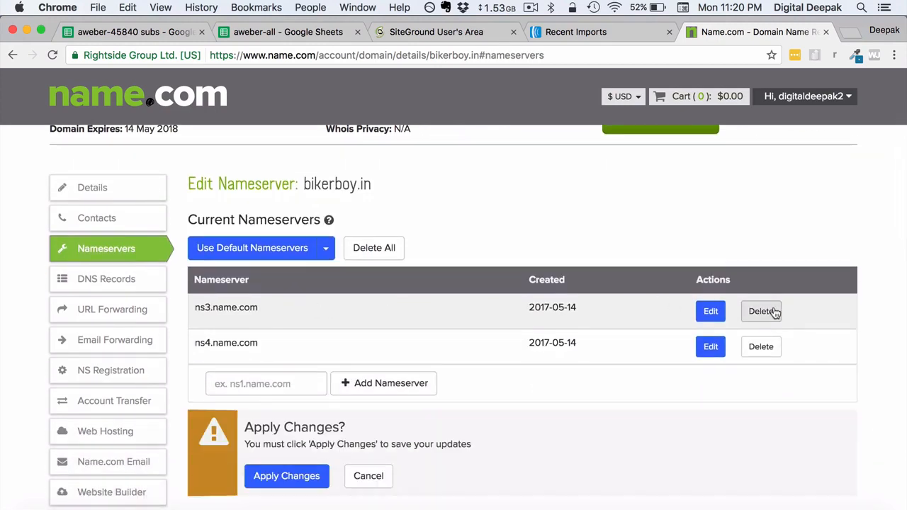
click(774, 311)
click(770, 311)
Add graham.ns.cloudflare.com and wanda.ns.cloudflare.com as nameservers and apply the changes.
click(281, 312)
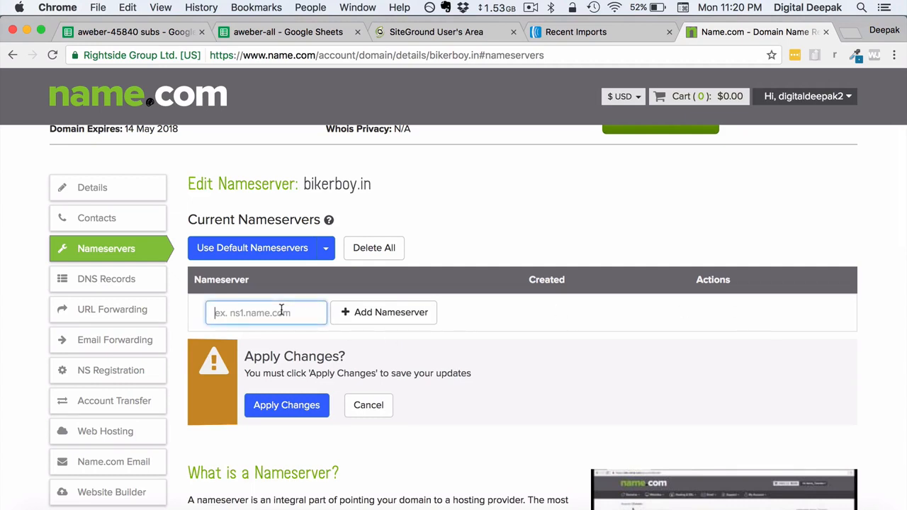
text(graham.ns.cloudflare.com)
click(365, 316)
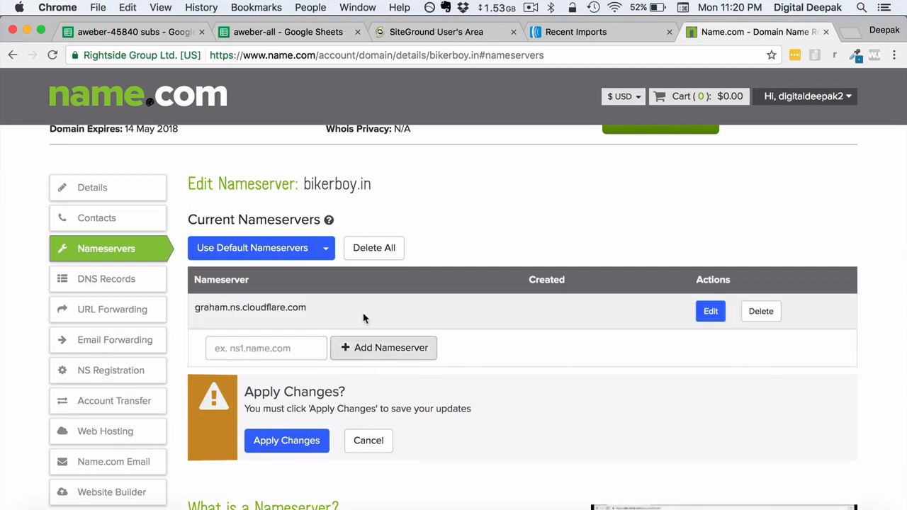
text(wanda.ns.cloudflare.com)
click(399, 348)
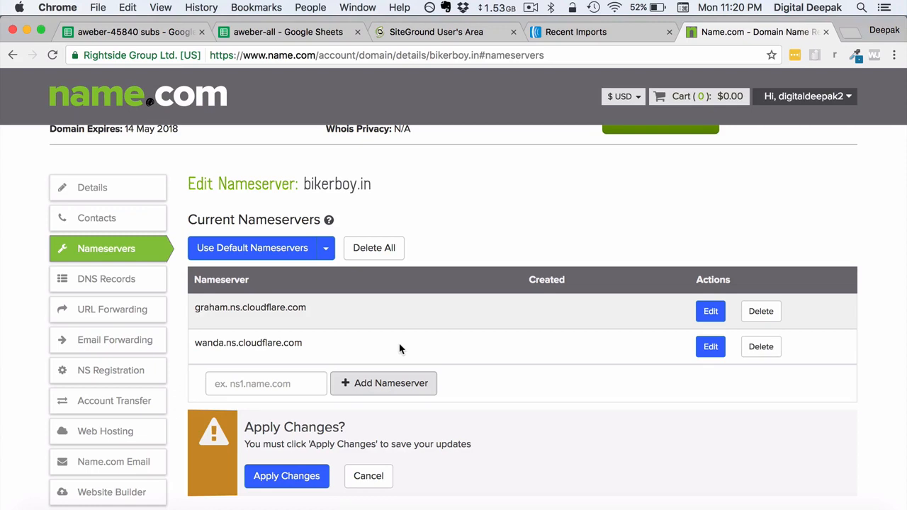
scroll(399, 348, down, 1)
click(308, 461)
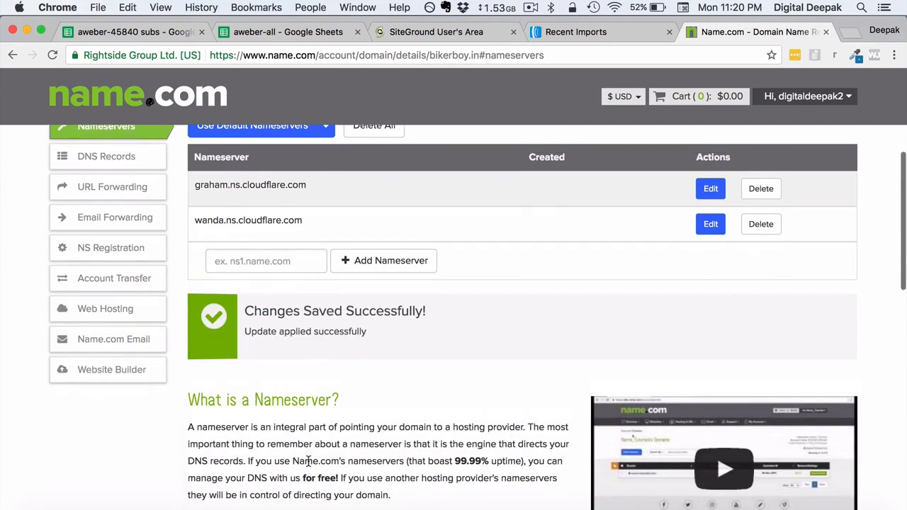
Continue past Change Your Nameservers so bikerboy.in's overview shows DNS modification pending.
scroll(308, 462, up, 5)
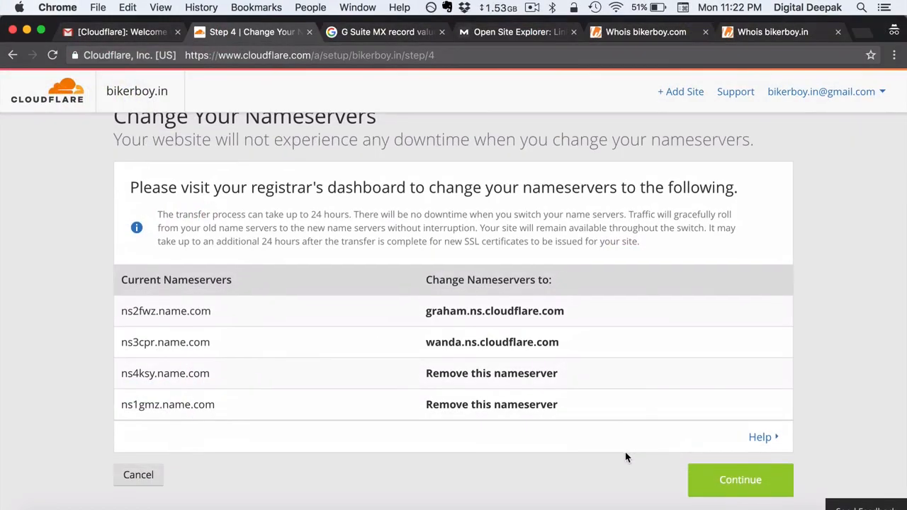
scroll(627, 456, down, 1)
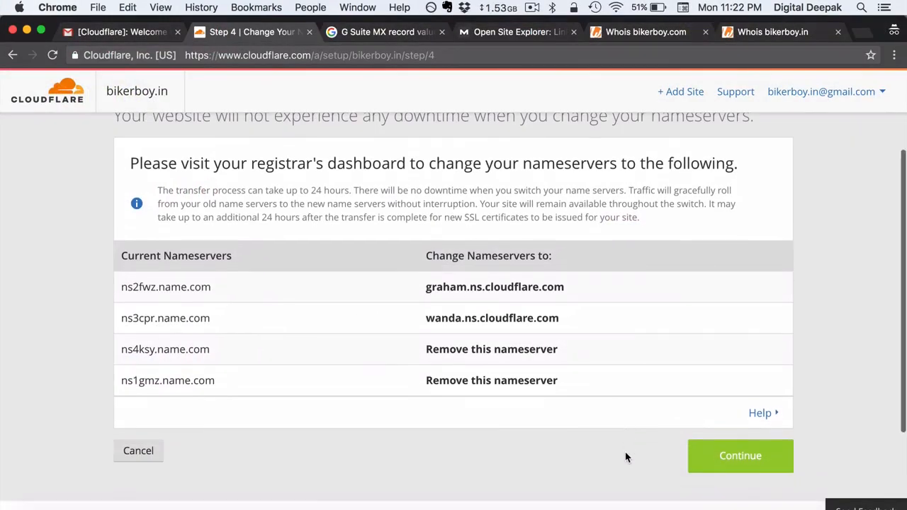
click(698, 465)
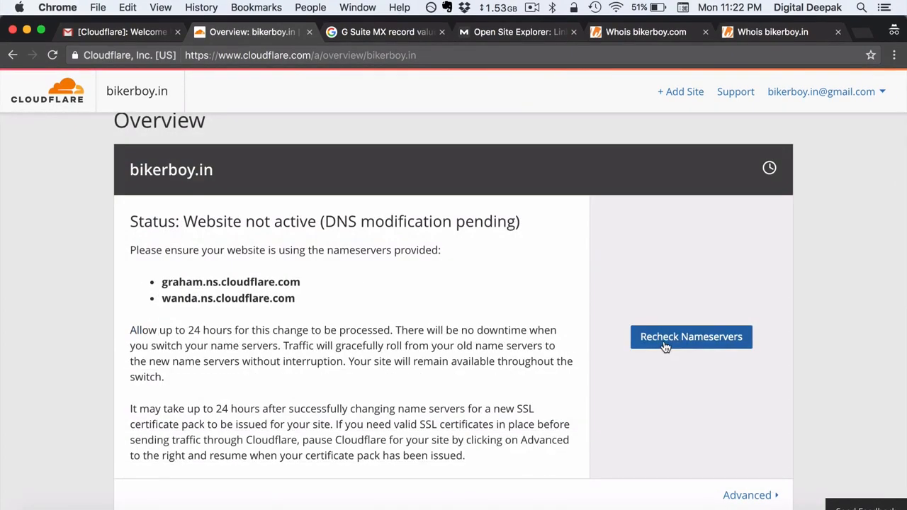
Have Cloudflare recheck bikerboy.in's nameservers, then go to intoDNS.
click(664, 338)
scroll(666, 344, down, 1)
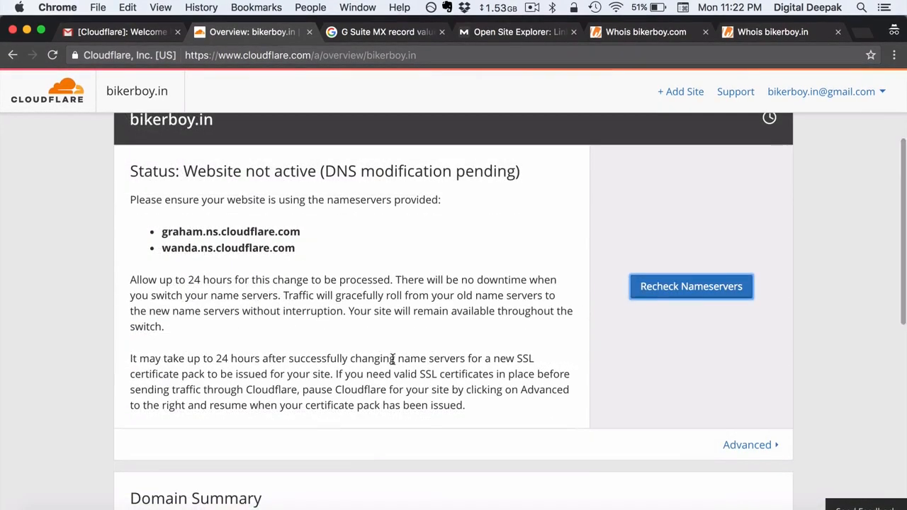
scroll(516, 297, up, 3)
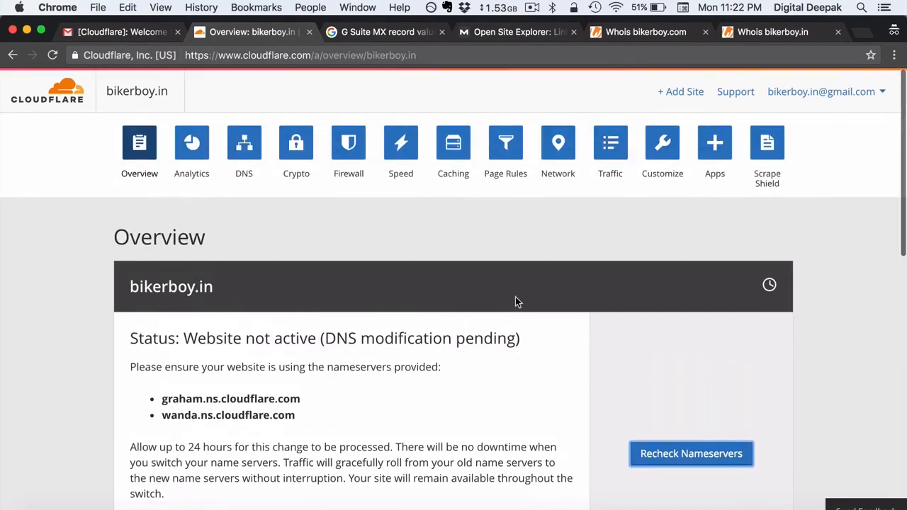
click(135, 154)
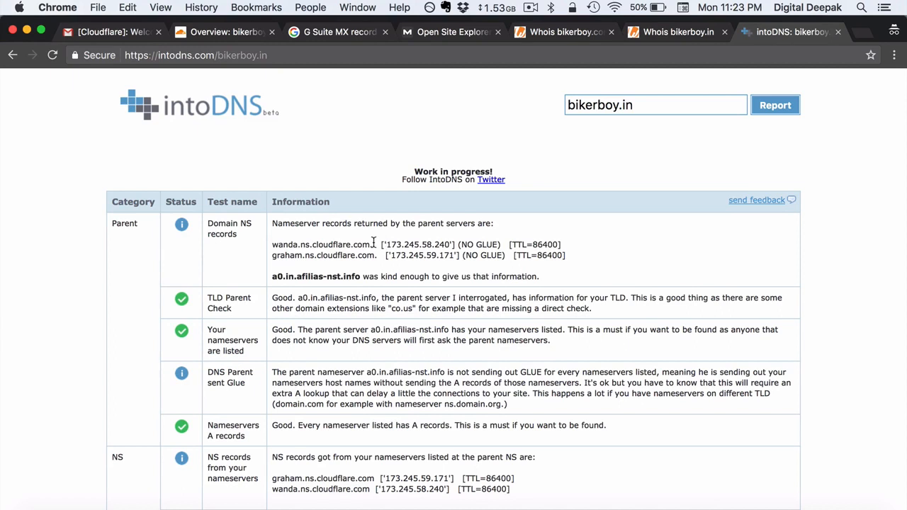
Highlight the wanda and graham Cloudflare nameservers in intoDNS, then return to Cloudflare's overview.
drag(372, 245, 274, 245)
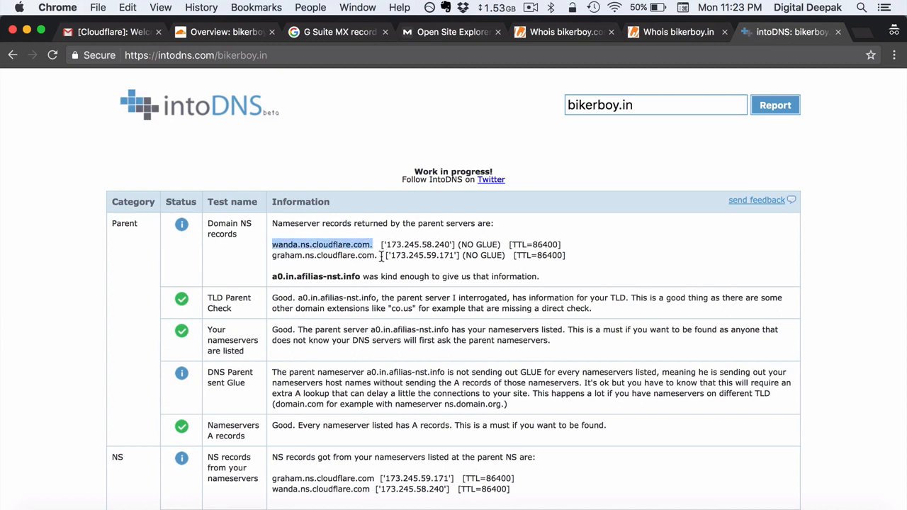
drag(380, 256, 273, 257)
click(322, 285)
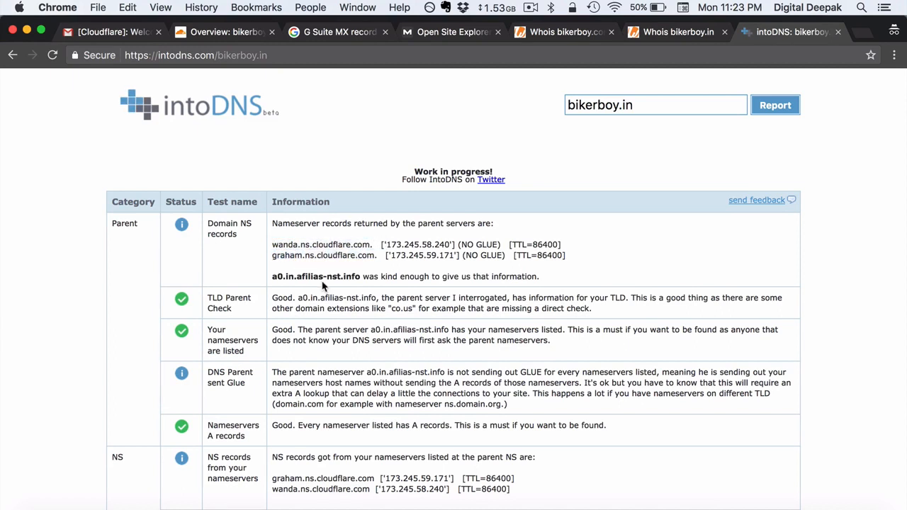
scroll(322, 284, down, 1)
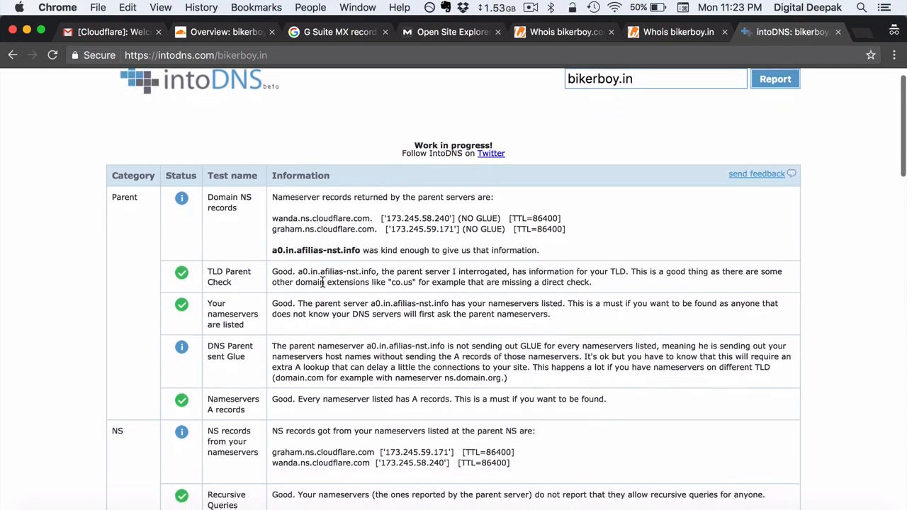
scroll(323, 285, up, 1)
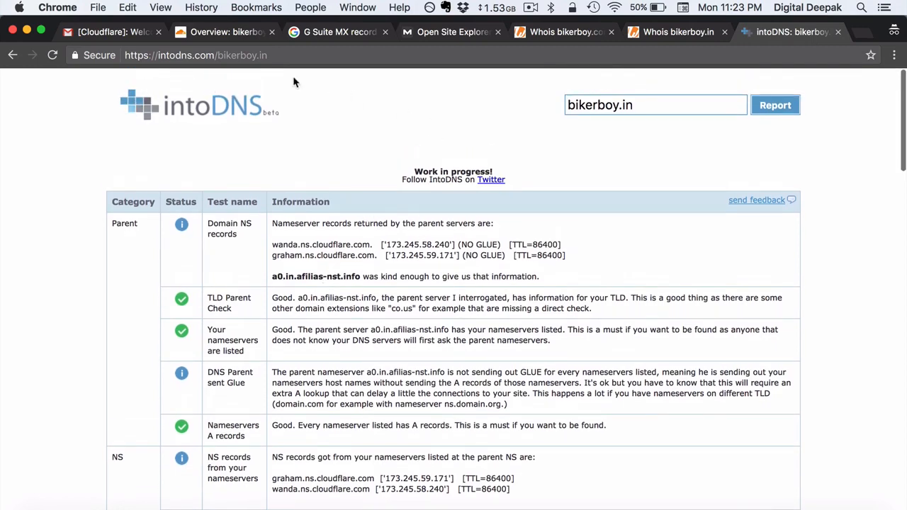
click(213, 32)
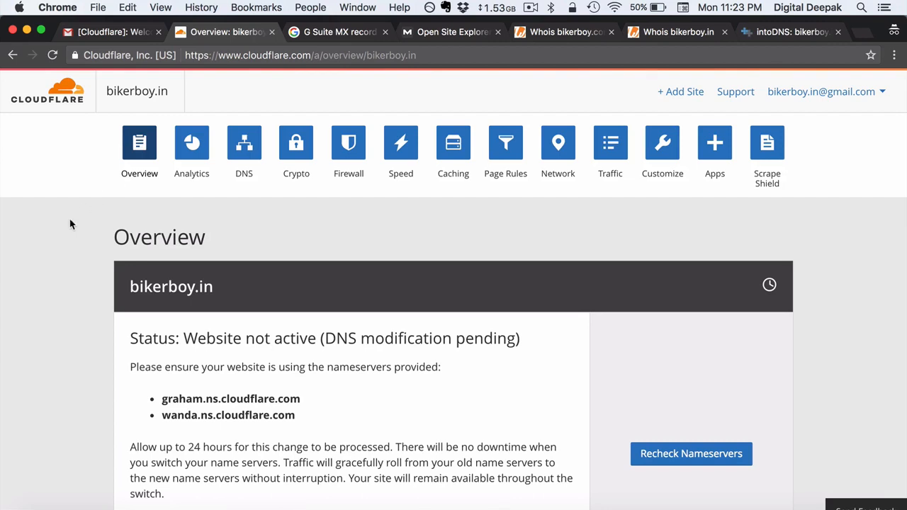
Reload the bikerboy.in Overview page and confirm its status reads Active.
click(53, 55)
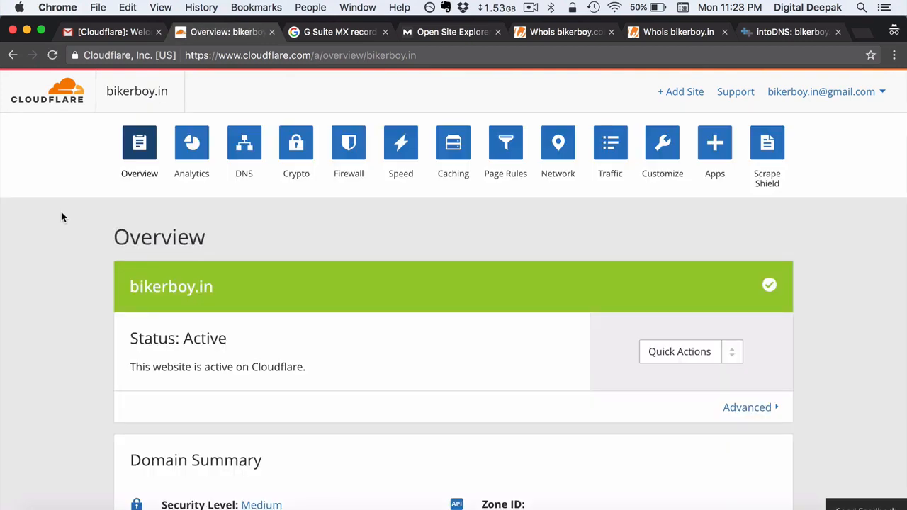
scroll(62, 217, down, 2)
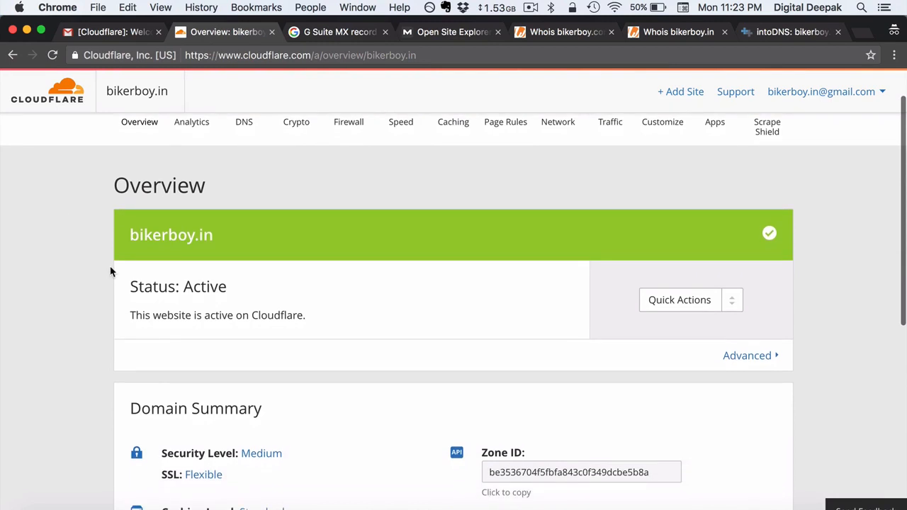
scroll(110, 272, down, 2)
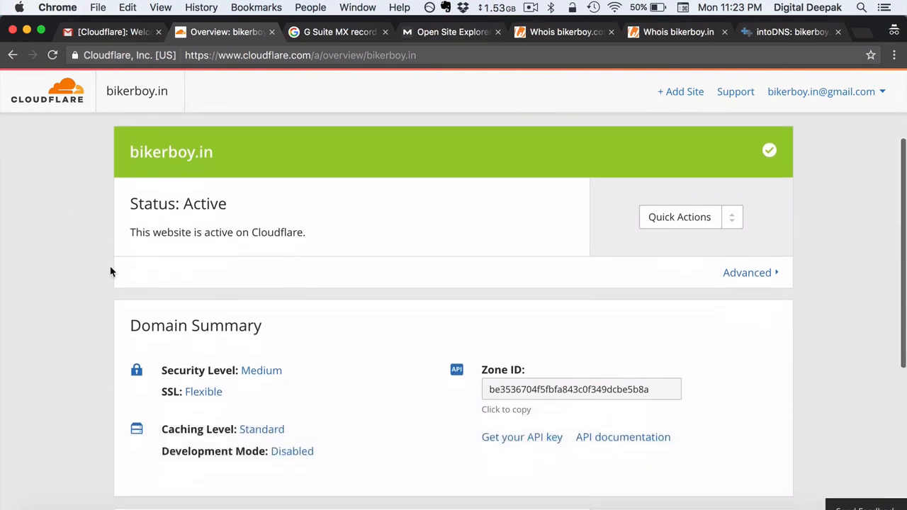
scroll(110, 271, up, 5)
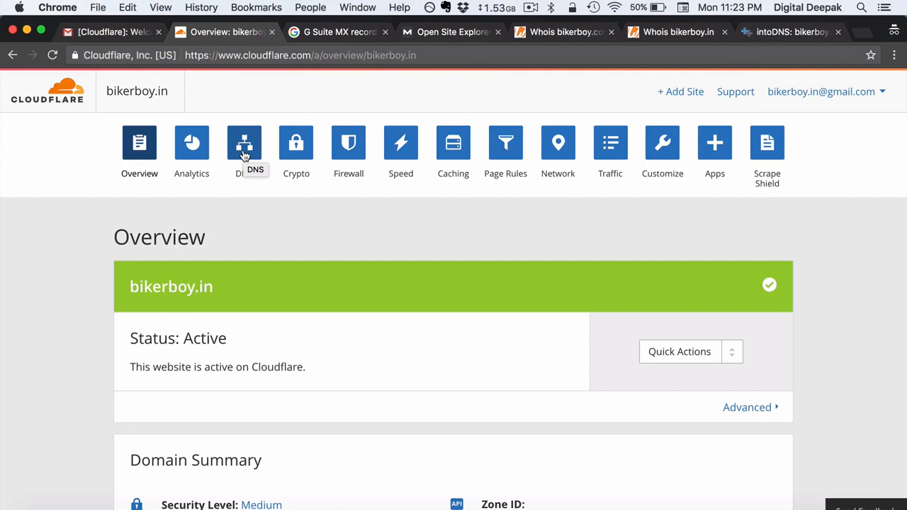
Check the bikerboy.in DNS page lists the three Google MX records, noting the missing A-record warnings.
click(244, 155)
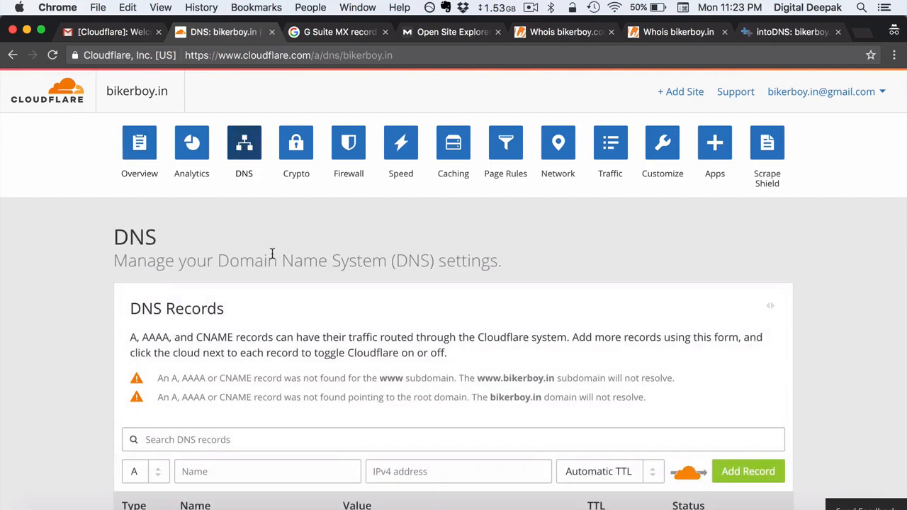
scroll(272, 253, down, 5)
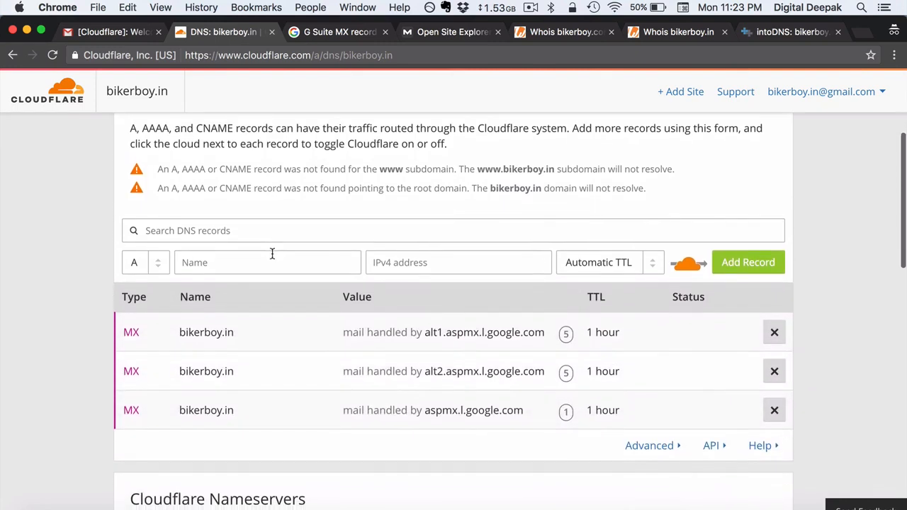
scroll(272, 253, up, 5)
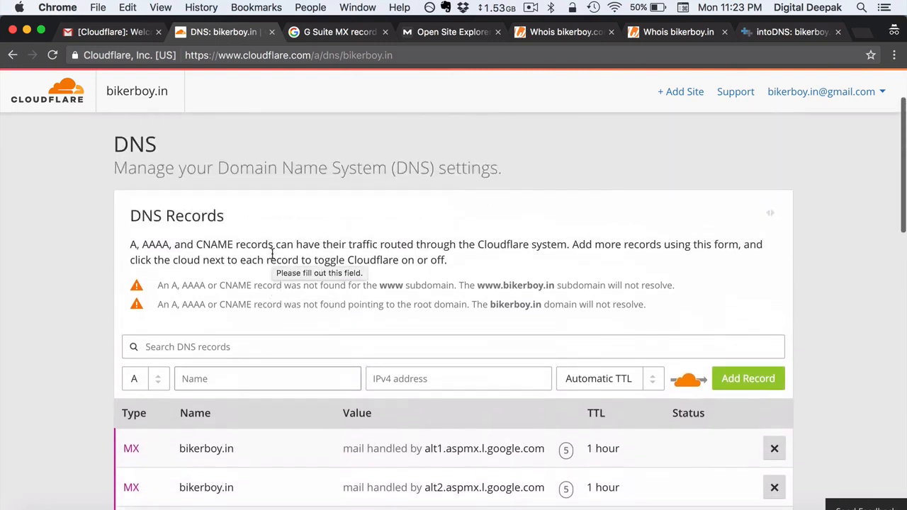
scroll(272, 253, up, 1)
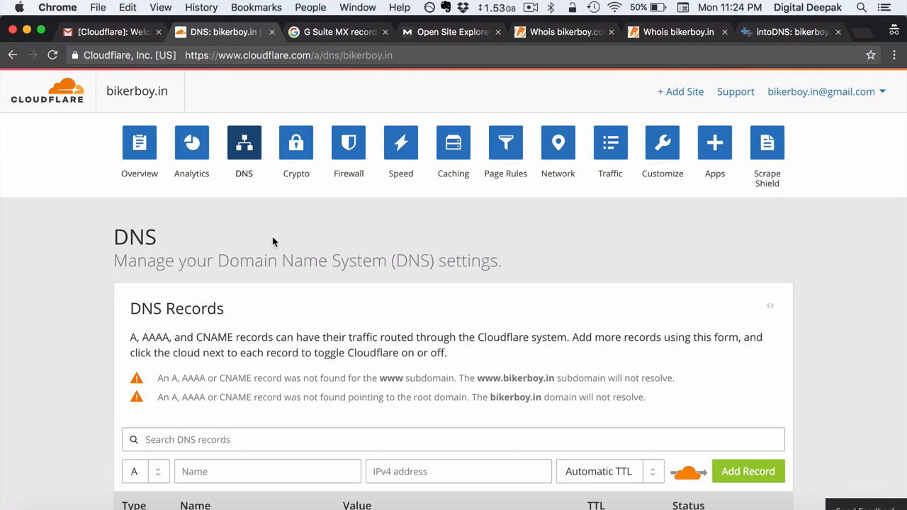
scroll(253, 244, down, 1)
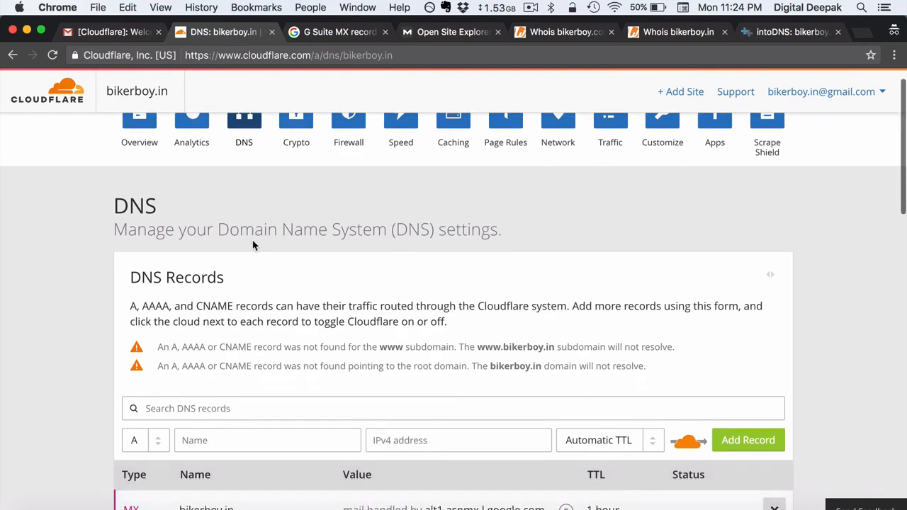
scroll(262, 319, down, 4)
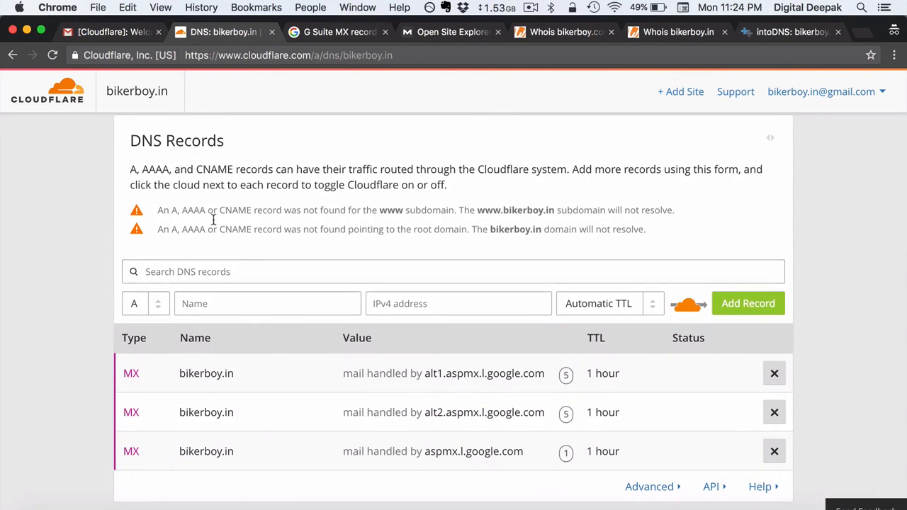
scroll(238, 204, up, 5)
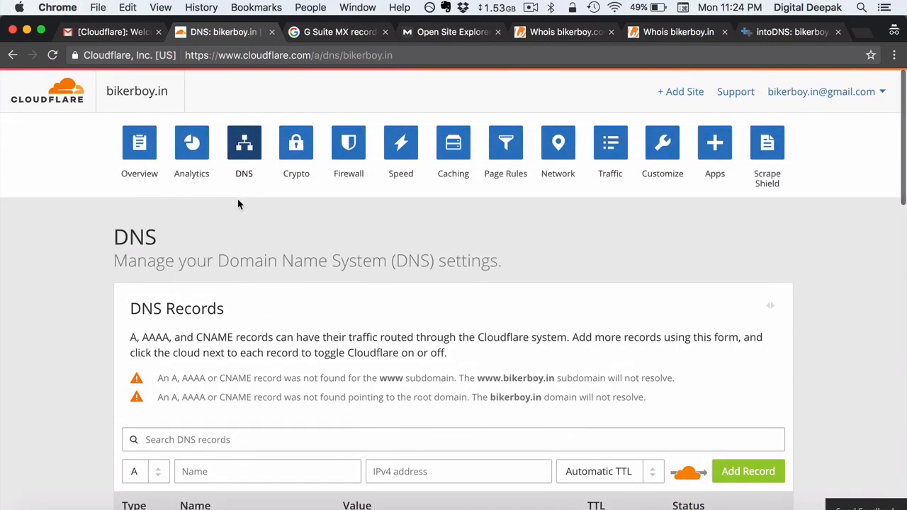